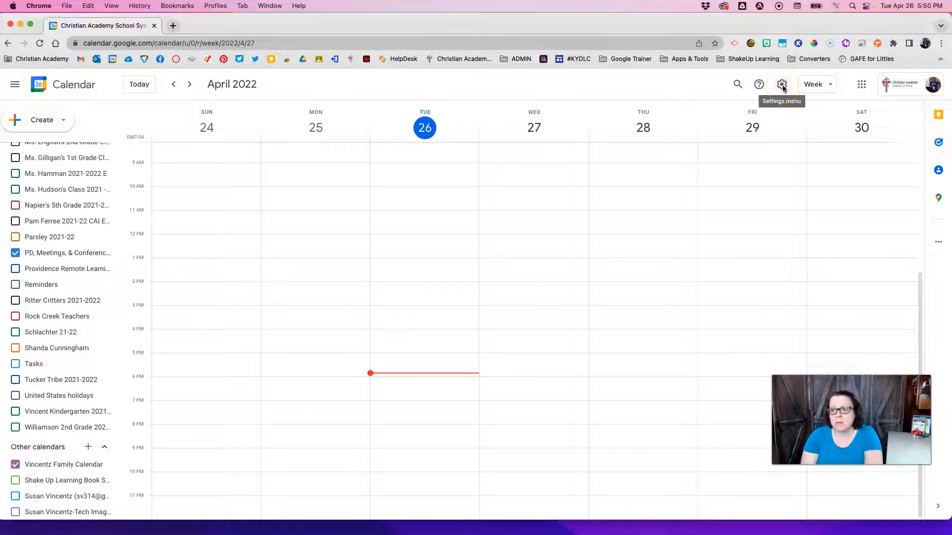
Enable creating appointment schedules instead of appointment slots in the calendar settings, and return to the calendar
{"action": "left_click", "coordinate": [782, 87]}
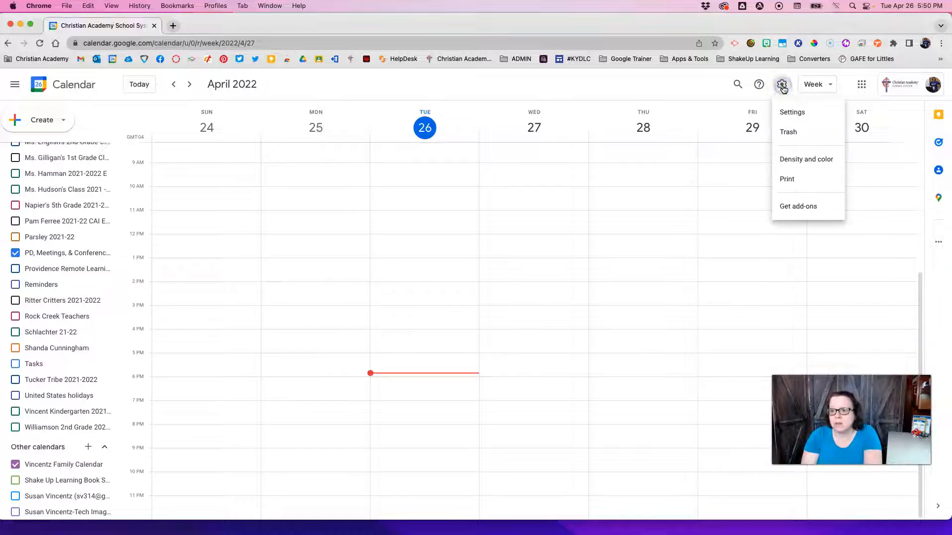
{"action": "left_click", "coordinate": [792, 114]}
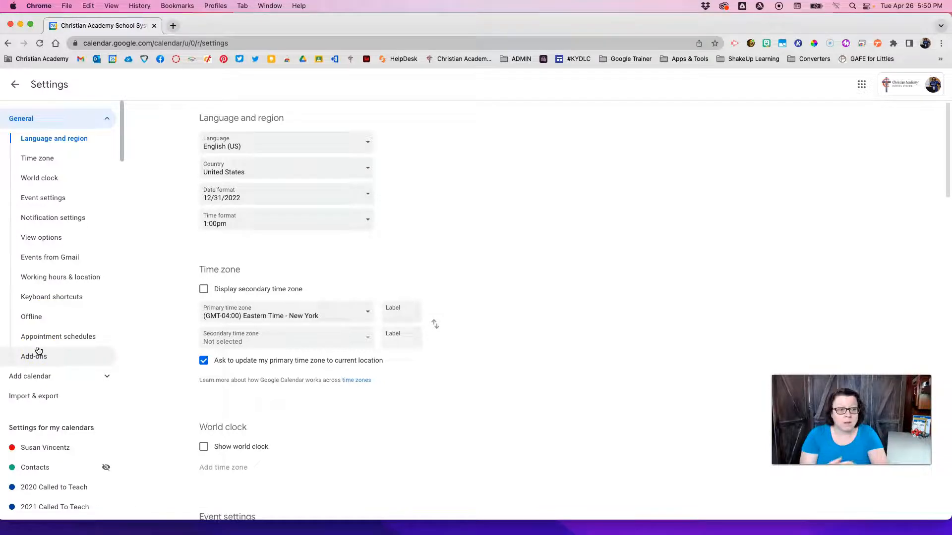
{"action": "left_click", "coordinate": [99, 335]}
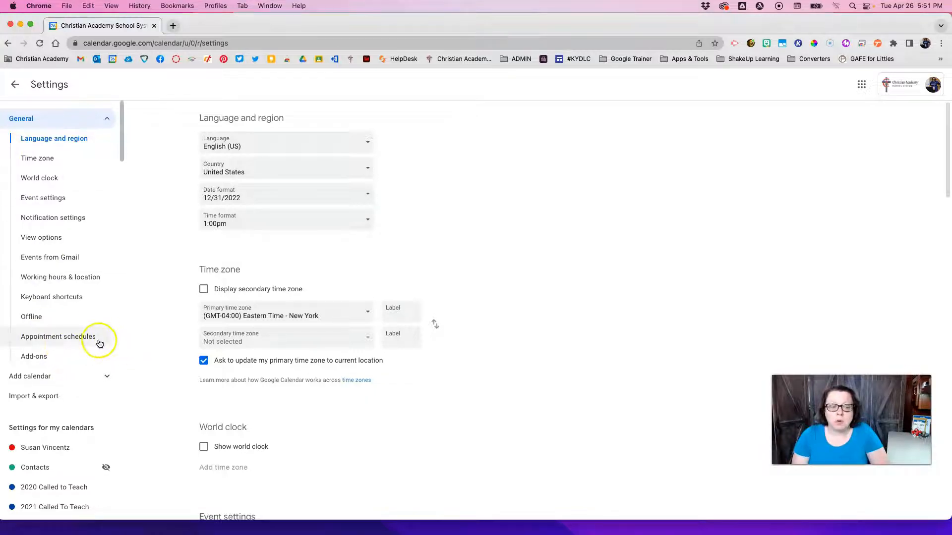
{"action": "left_click", "coordinate": [83, 339]}
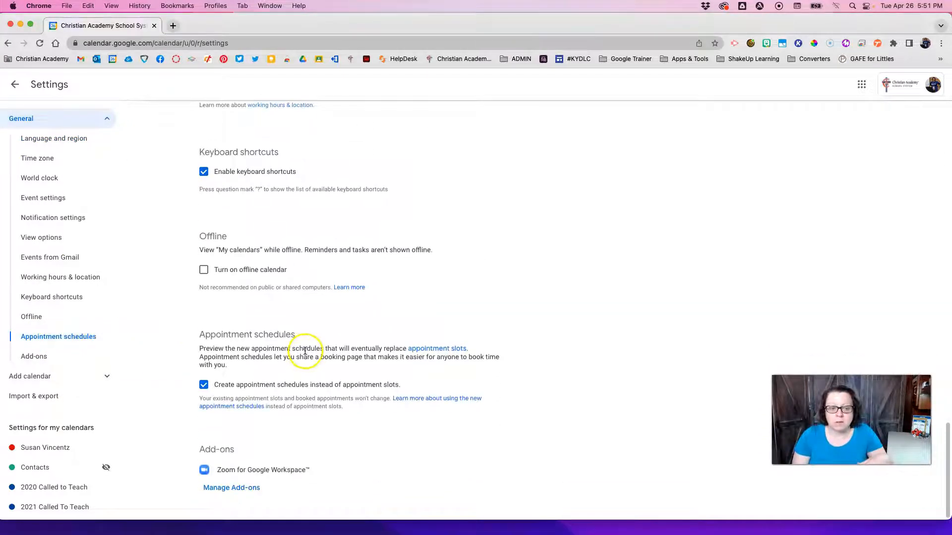
{"action": "left_click", "coordinate": [204, 386]}
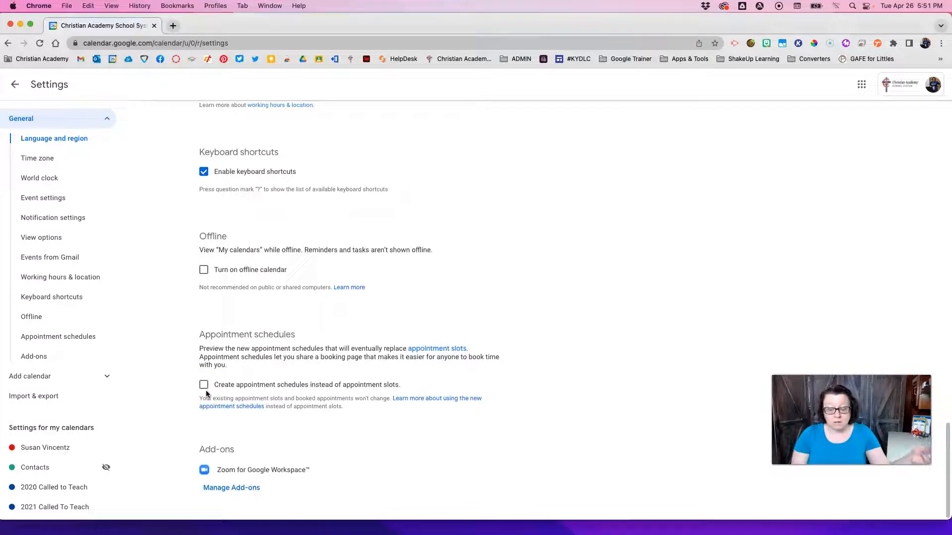
{"action": "left_click", "coordinate": [203, 388]}
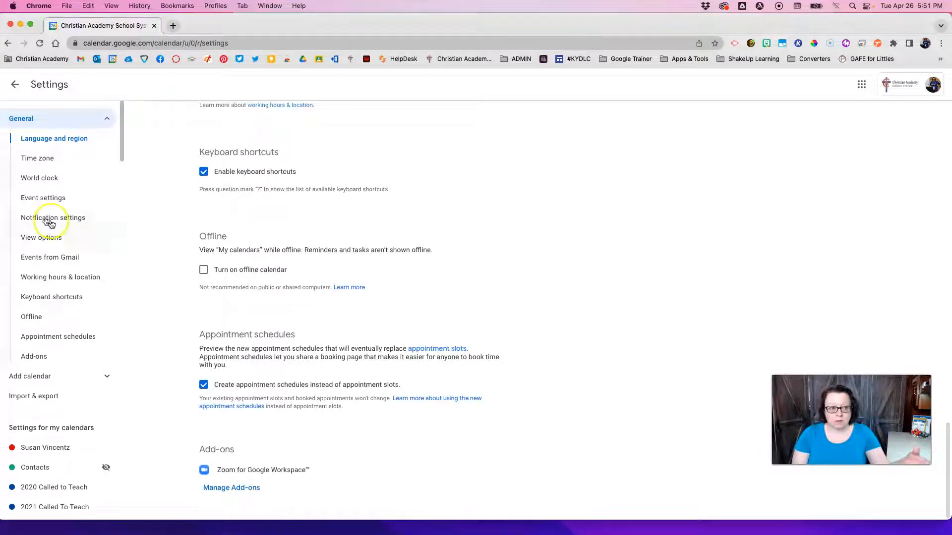
{"action": "left_click", "coordinate": [15, 85]}
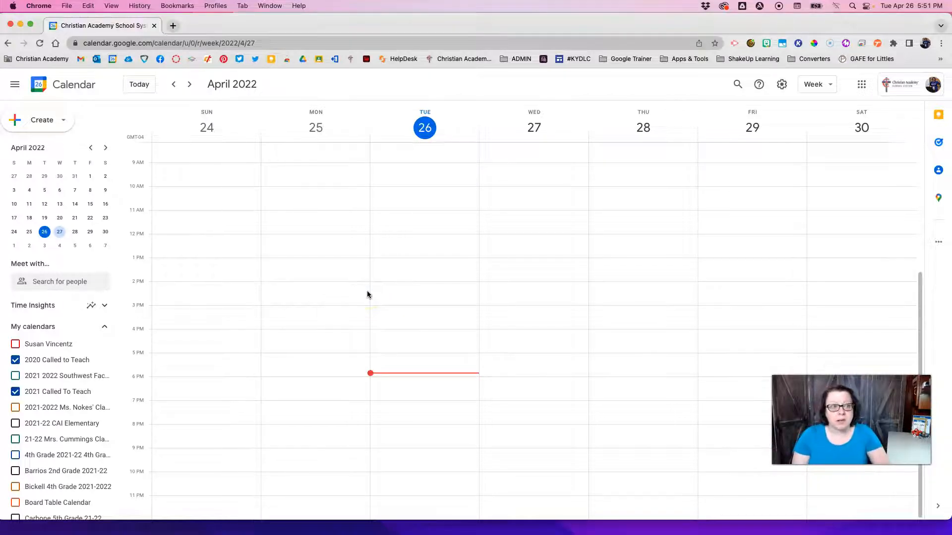
Start a new bookable appointment schedule and display the week of May 29 to June 4, 2022
{"action": "left_click", "coordinate": [47, 123]}
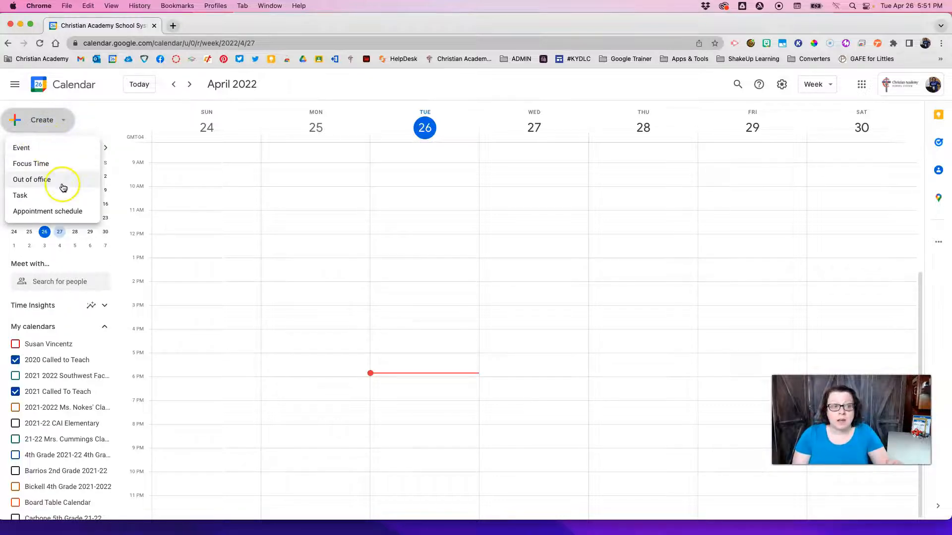
{"action": "left_click", "coordinate": [68, 213]}
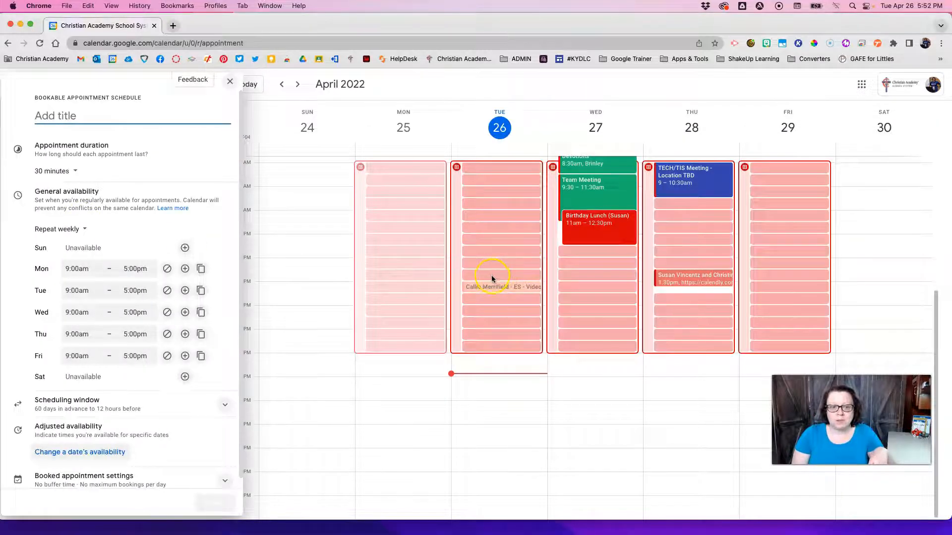
{"action": "scroll", "coordinate": [592, 218], "scroll_direction": "up", "scroll_amount": 1}
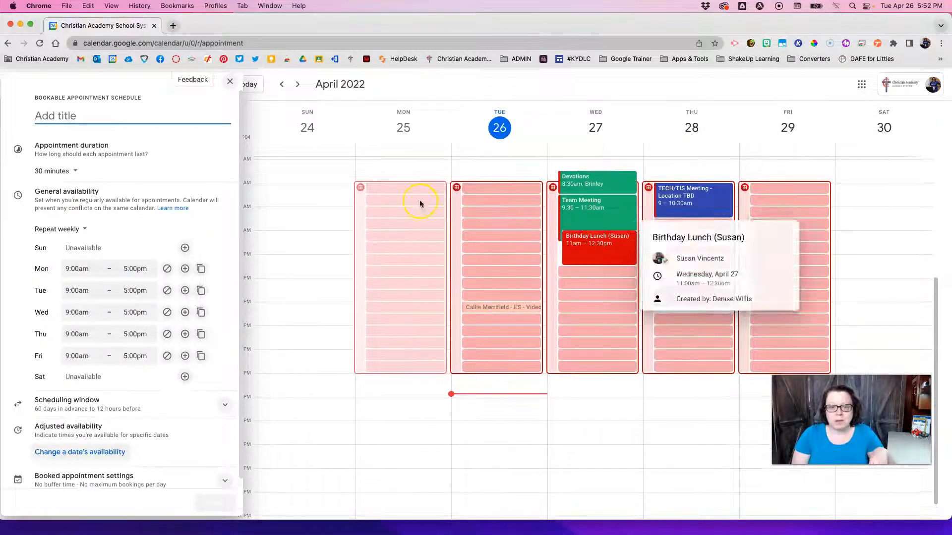
{"action": "left_click", "coordinate": [300, 85]}
{"action": "left_click", "coordinate": [300, 85]}
{"action": "left_click", "coordinate": [300, 85]}
{"action": "left_click", "coordinate": [300, 85]}
{"action": "left_click", "coordinate": [299, 85]}
{"action": "left_click", "coordinate": [299, 85]}
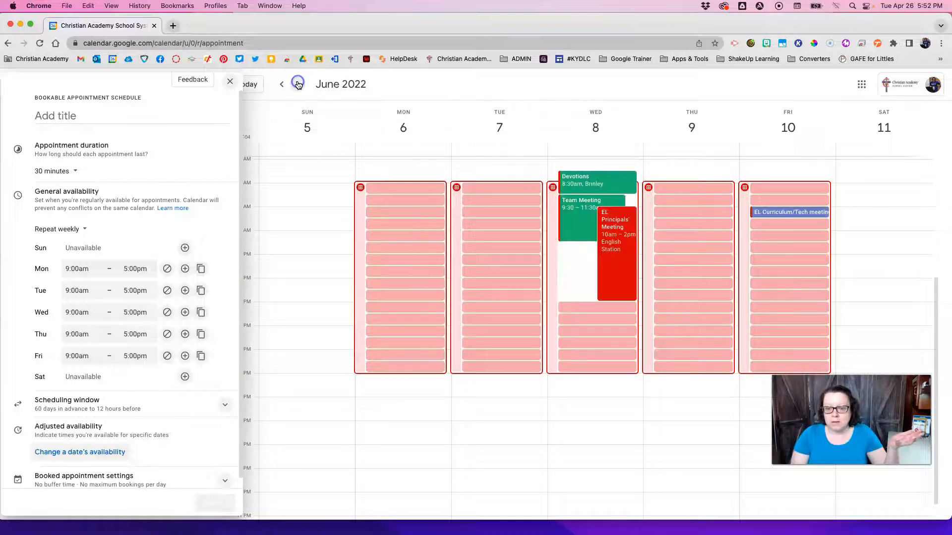
{"action": "left_click", "coordinate": [282, 85]}
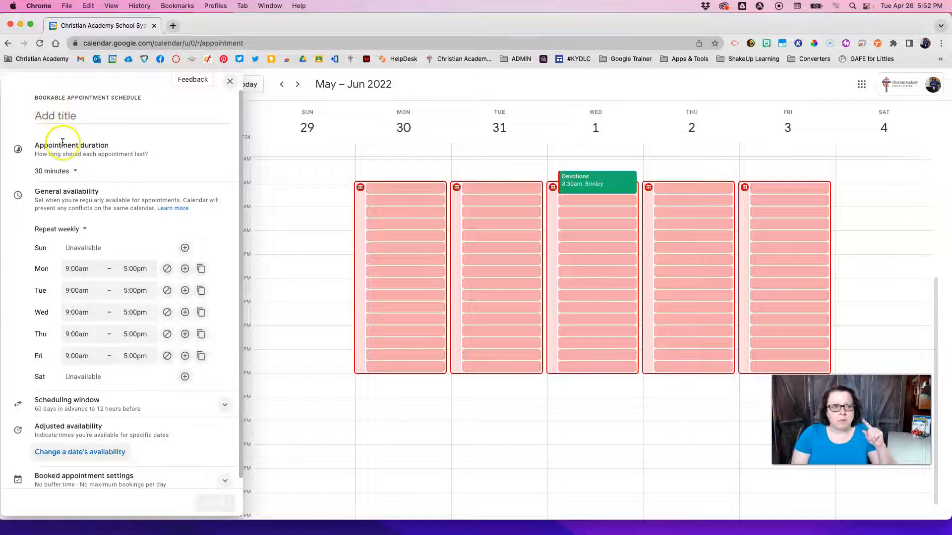
Set the appointment schedule's availability to "Does not repeat" instead of repeating weekly
{"action": "left_click", "coordinate": [69, 231]}
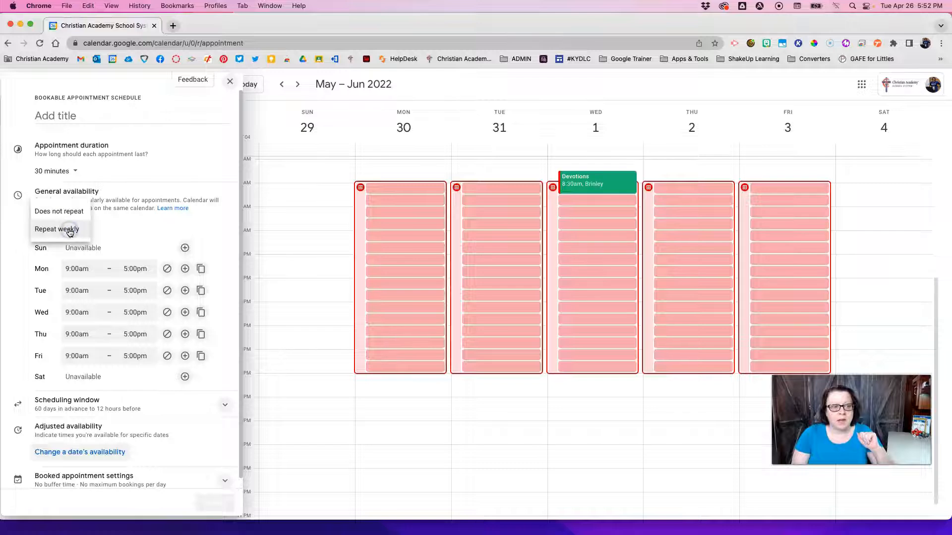
{"action": "left_click", "coordinate": [63, 211]}
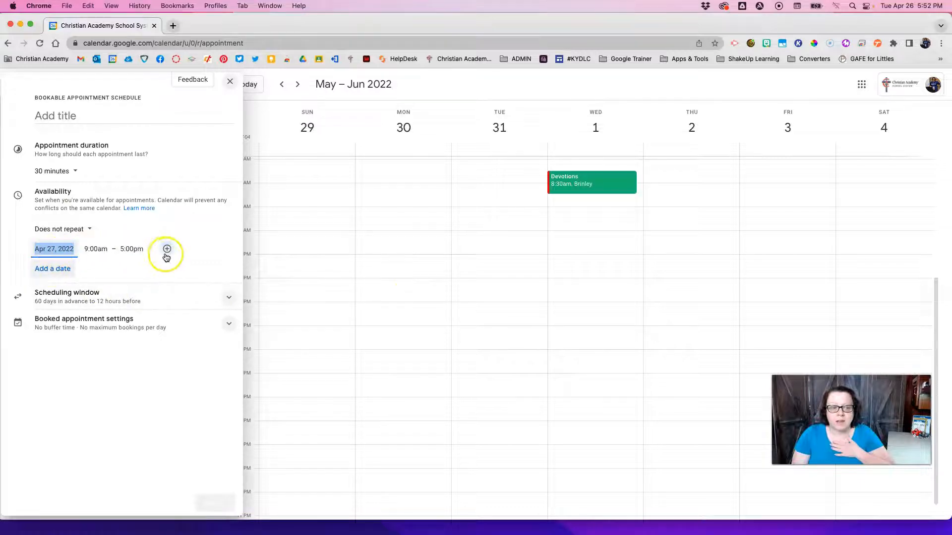
{"action": "left_click", "coordinate": [57, 233]}
{"action": "left_click", "coordinate": [171, 218]}
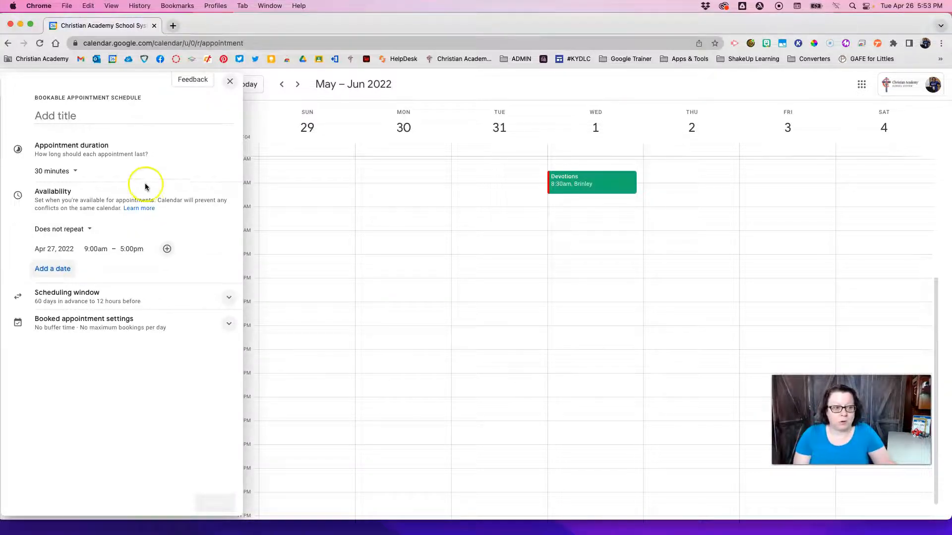
{"action": "left_click", "coordinate": [65, 227]}
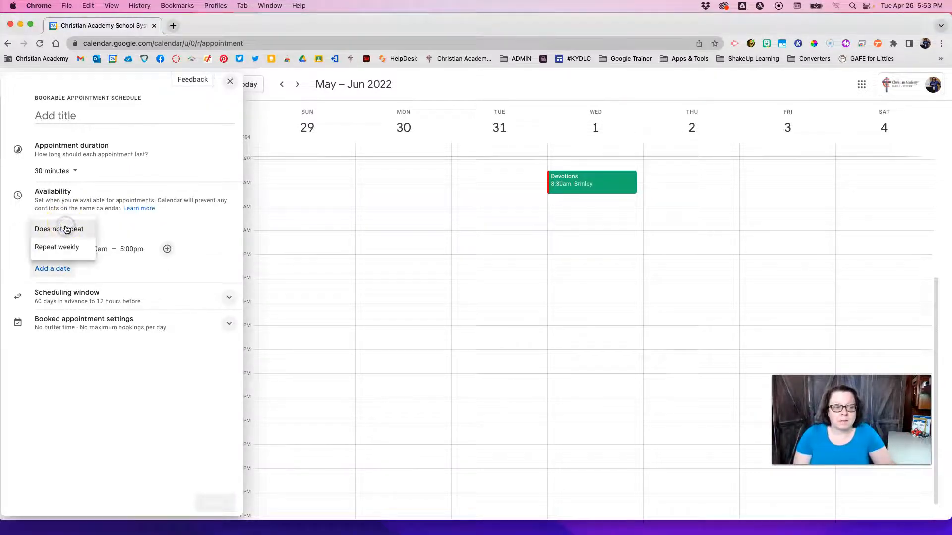
Title the schedule "Instructional Coaching Orientation" and choose an appointment duration of 30 minutes
{"action": "left_click", "coordinate": [66, 116]}
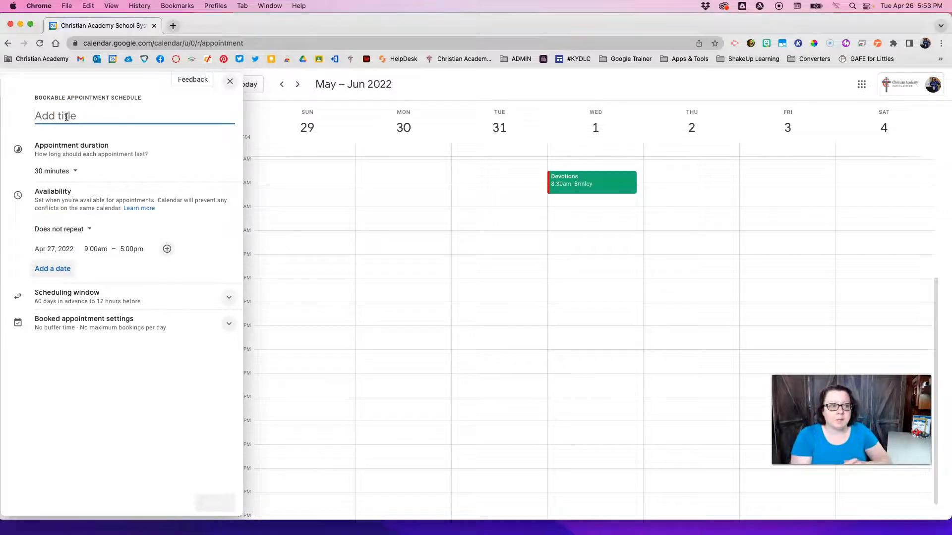
{"action": "type", "text": "Ins"}
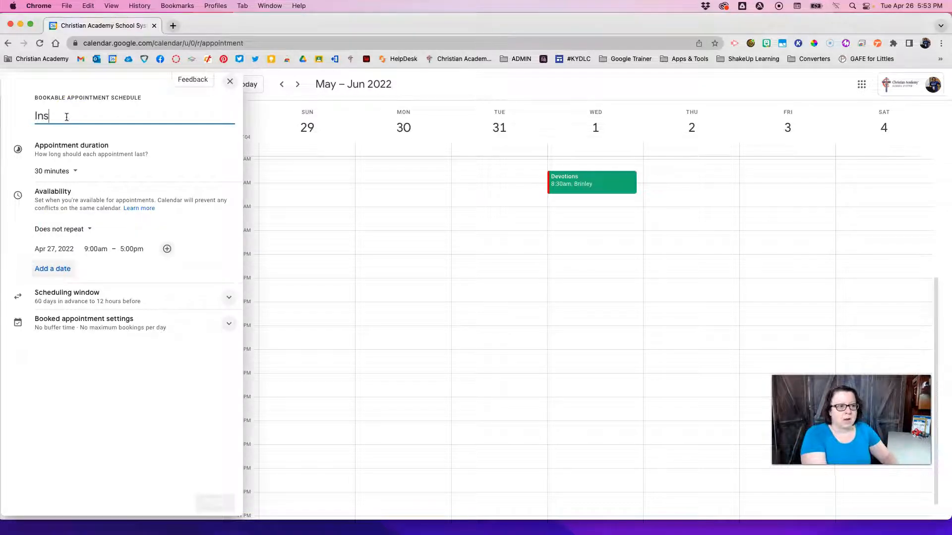
{"action": "type", "text": "tructional C"}
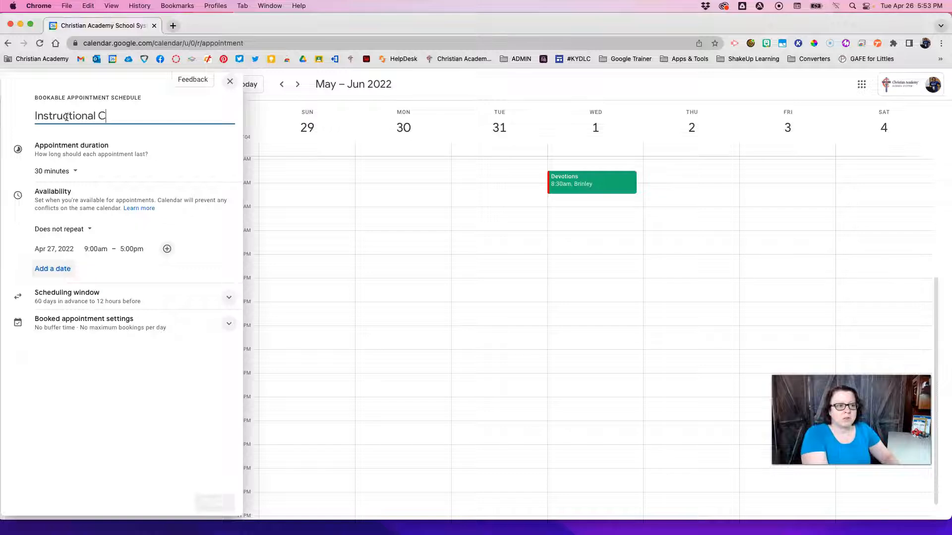
{"action": "type", "text": "oaching Orientation"}
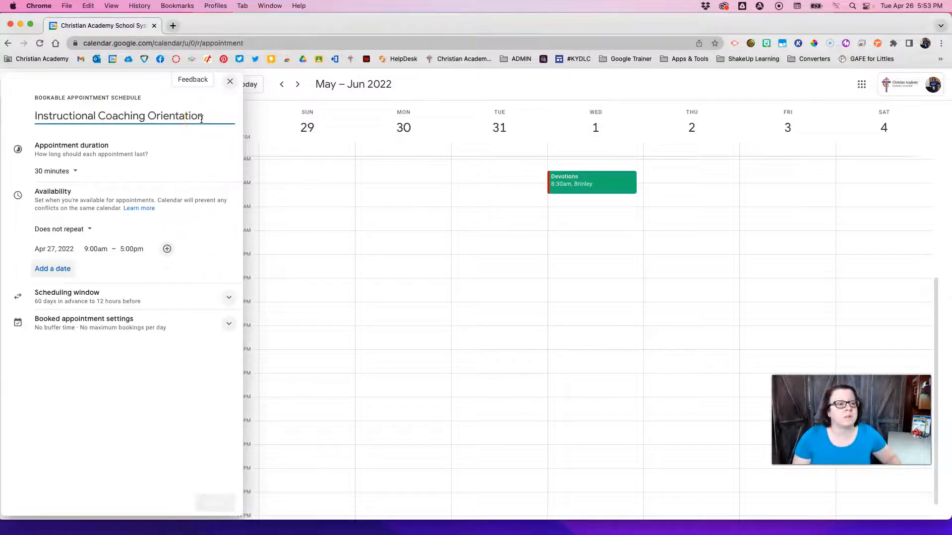
{"action": "left_click", "coordinate": [56, 171]}
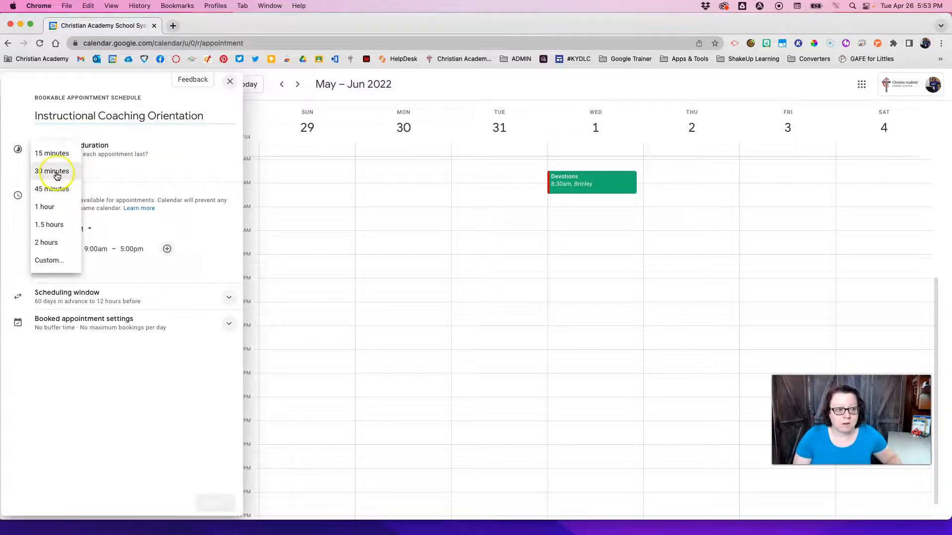
{"action": "left_click", "coordinate": [57, 173]}
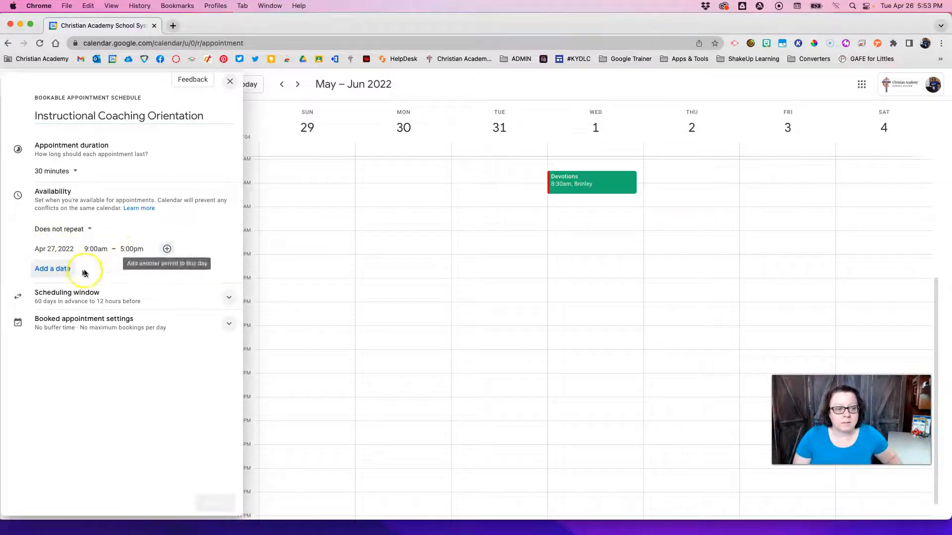
Add May 30, 2022 as an available date and remove the April 27, 2022 entry
{"action": "left_click", "coordinate": [48, 270]}
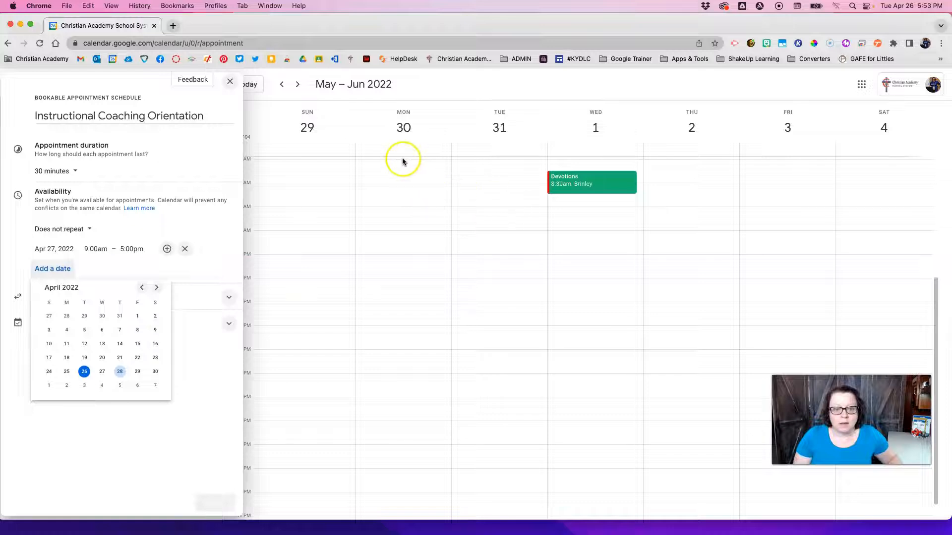
{"action": "left_click", "coordinate": [158, 288]}
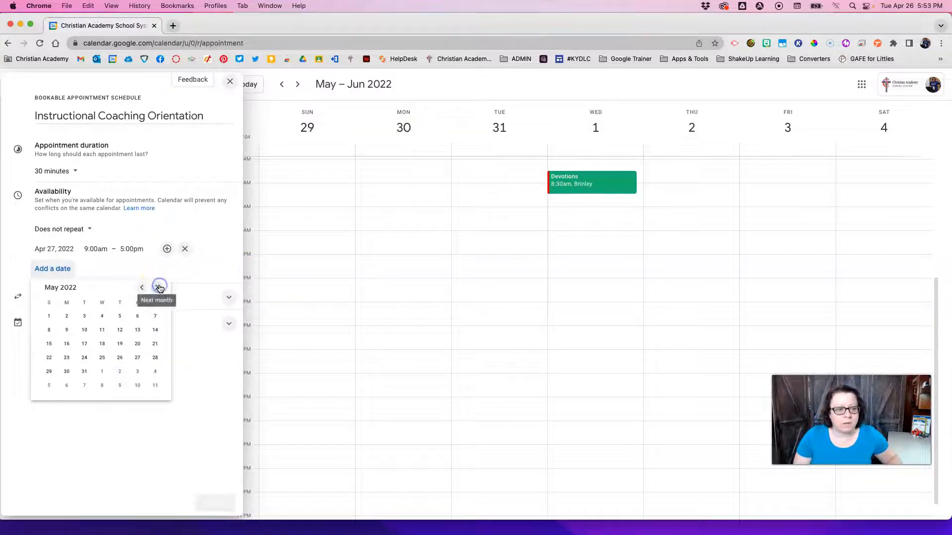
{"action": "left_click", "coordinate": [65, 374]}
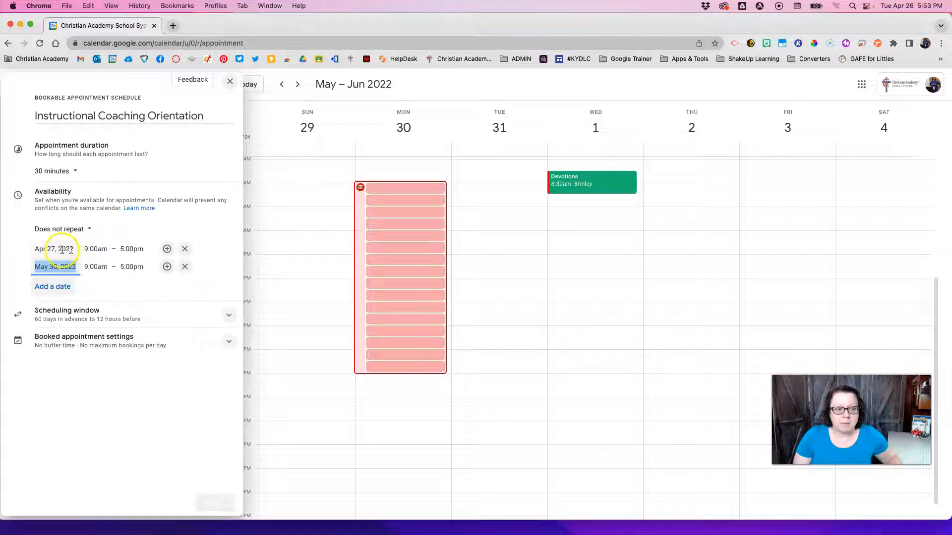
{"action": "left_click", "coordinate": [184, 251]}
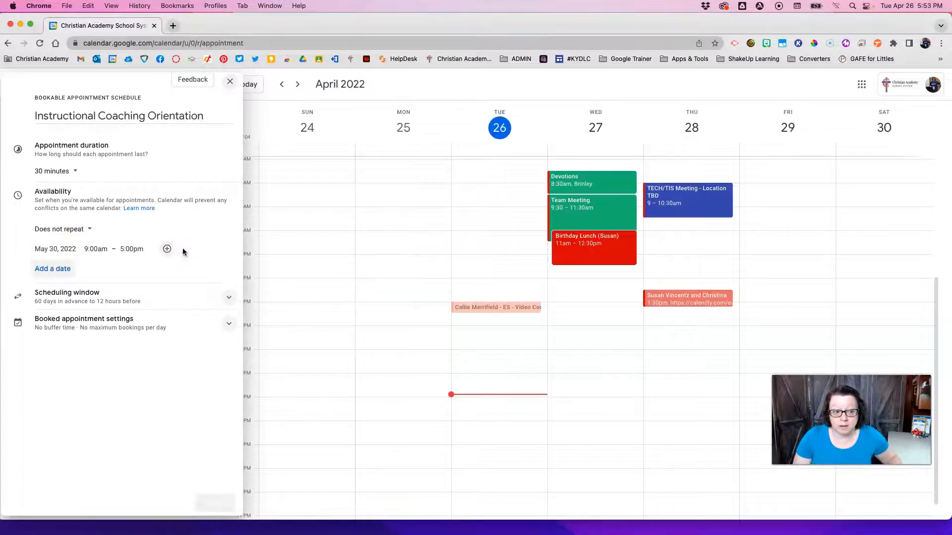
Set the May 30 availability to a single period from 9:00am to 2:00pm
{"action": "left_click", "coordinate": [101, 250]}
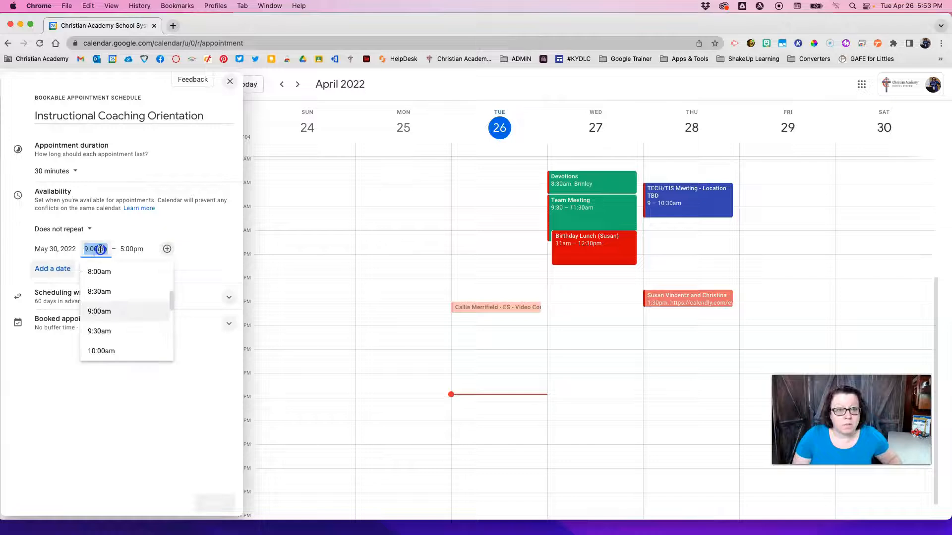
{"action": "left_click", "coordinate": [100, 252]}
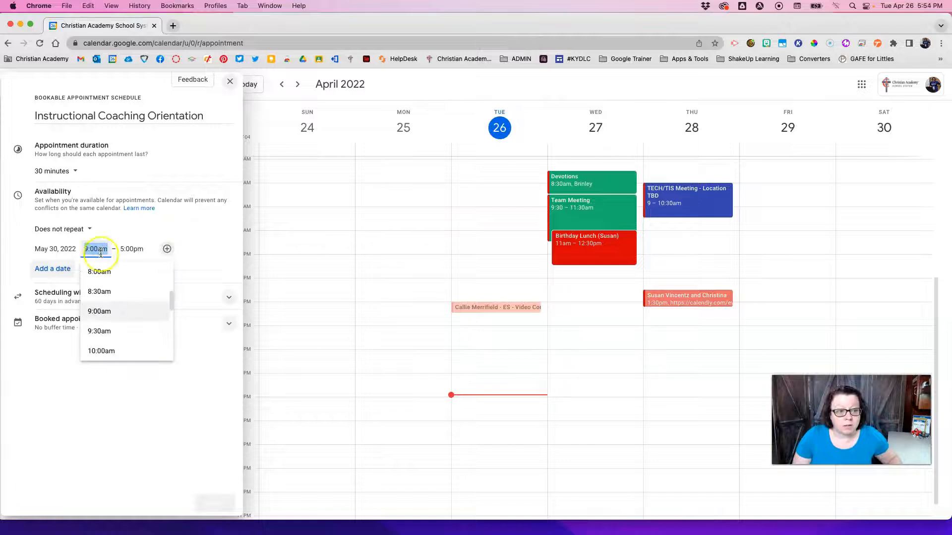
{"action": "left_click", "coordinate": [104, 313]}
{"action": "left_click", "coordinate": [129, 249]}
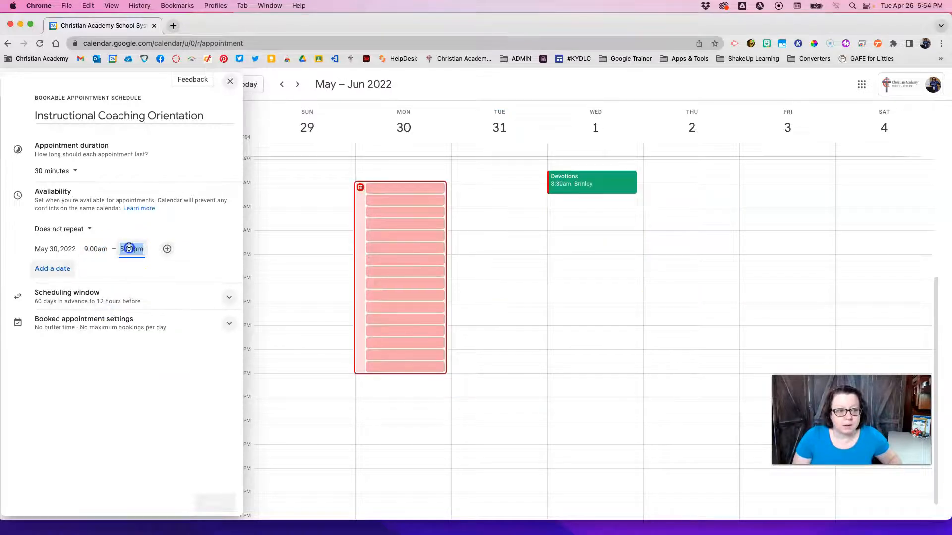
{"action": "scroll", "coordinate": [138, 306], "scroll_direction": "up", "scroll_amount": 5}
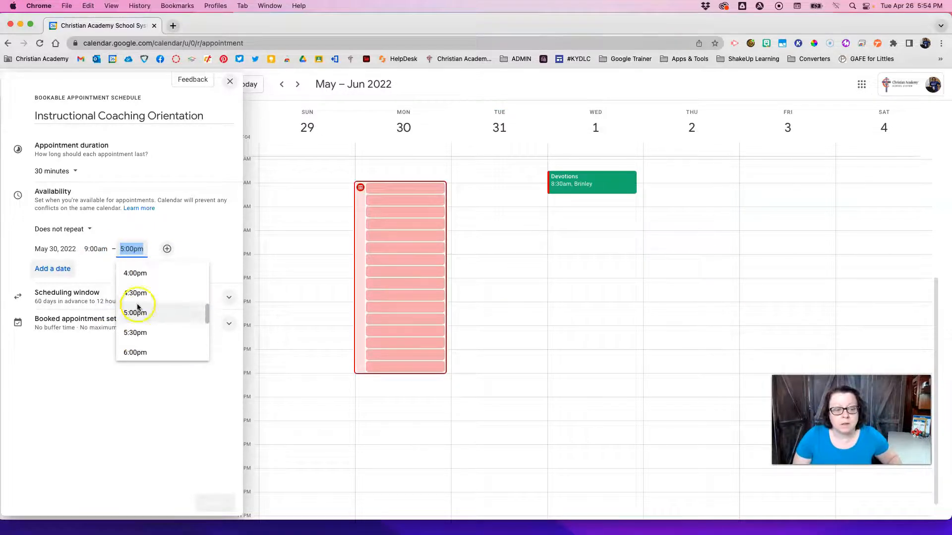
{"action": "left_click", "coordinate": [134, 303]}
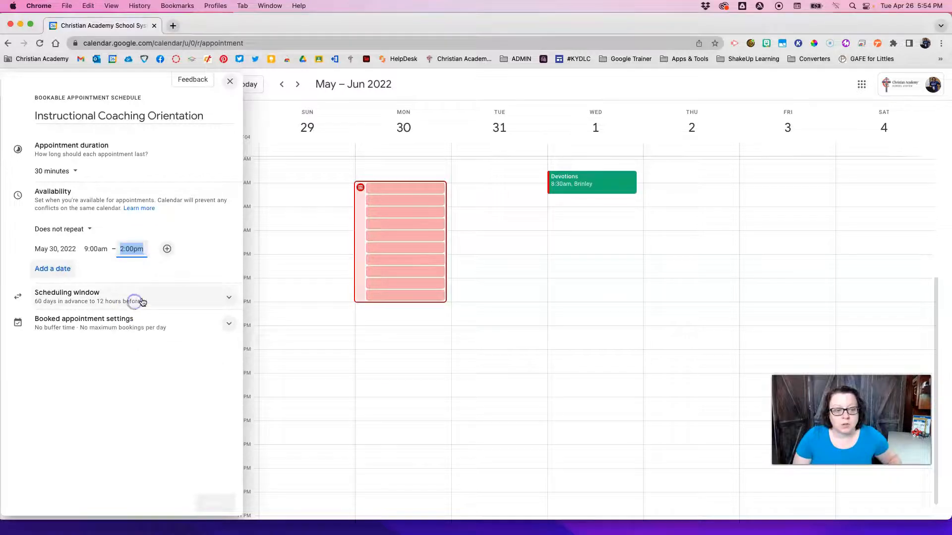
{"action": "left_click", "coordinate": [166, 248]}
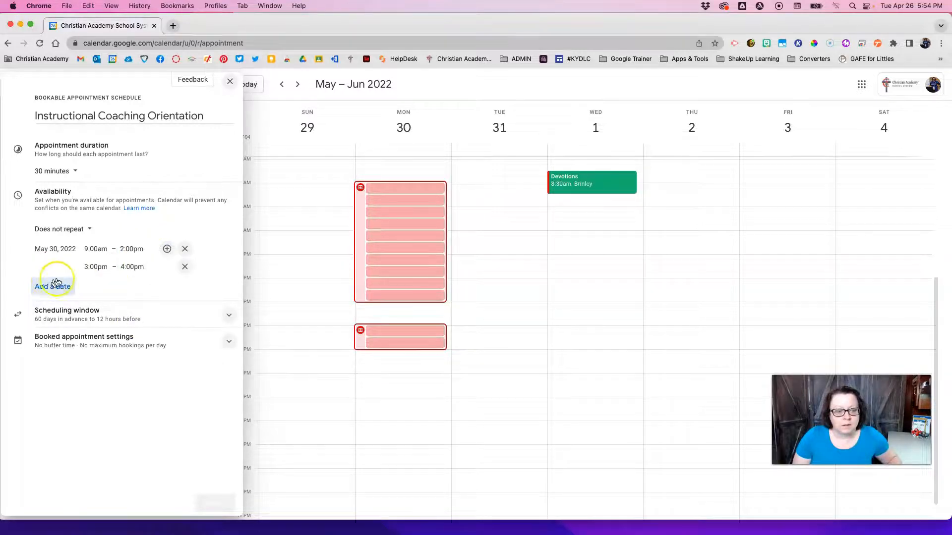
{"action": "left_click", "coordinate": [185, 268]}
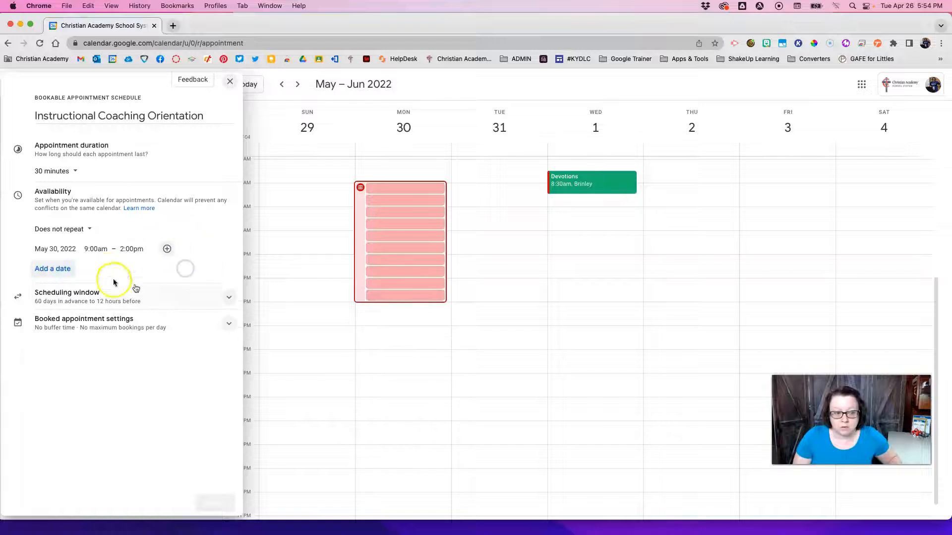
Add June 1, 2022 as an available date with availability from 9:00am to 2:00pm
{"action": "left_click", "coordinate": [48, 269]}
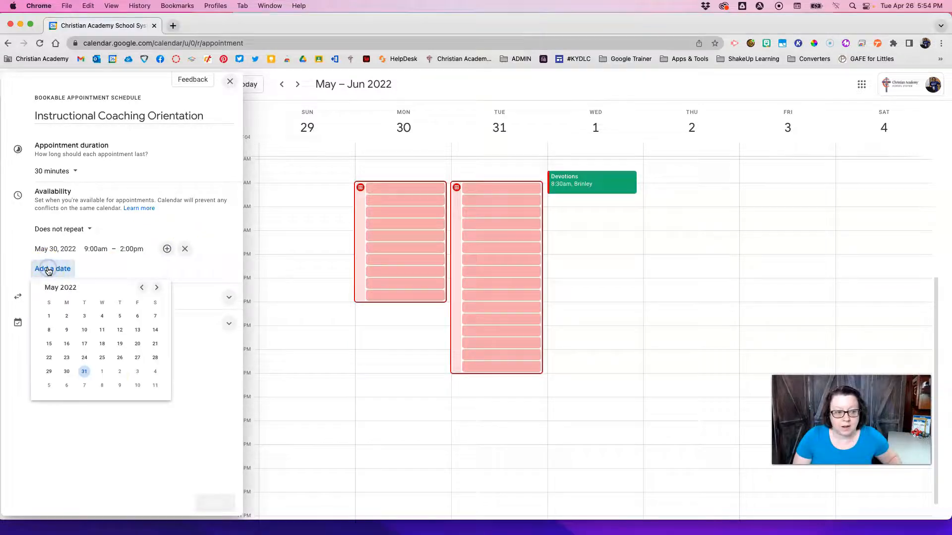
{"action": "left_click", "coordinate": [103, 373]}
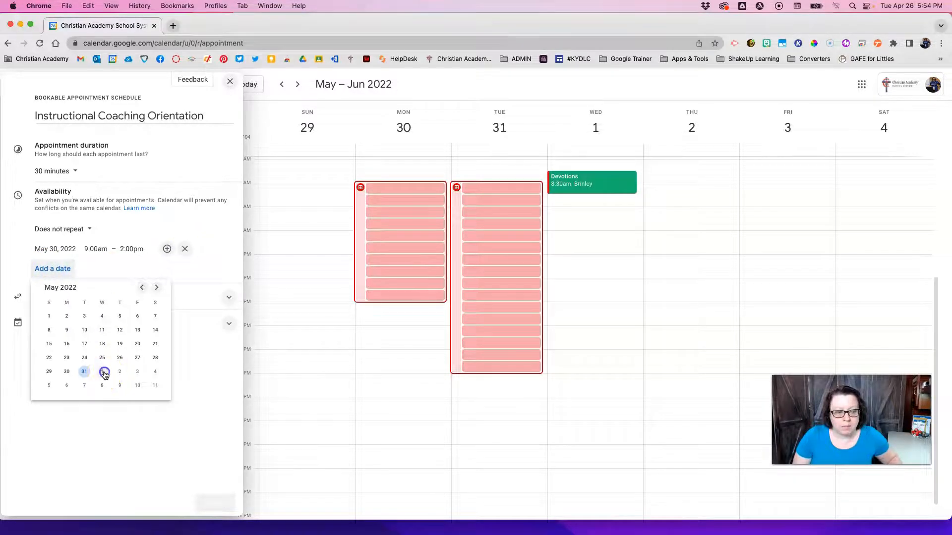
{"action": "left_click", "coordinate": [121, 266]}
{"action": "scroll", "coordinate": [149, 340], "scroll_direction": "down", "scroll_amount": 3}
{"action": "scroll", "coordinate": [144, 354], "scroll_direction": "down", "scroll_amount": 2}
{"action": "scroll", "coordinate": [144, 352], "scroll_direction": "up", "scroll_amount": 4}
{"action": "scroll", "coordinate": [142, 350], "scroll_direction": "up", "scroll_amount": 5}
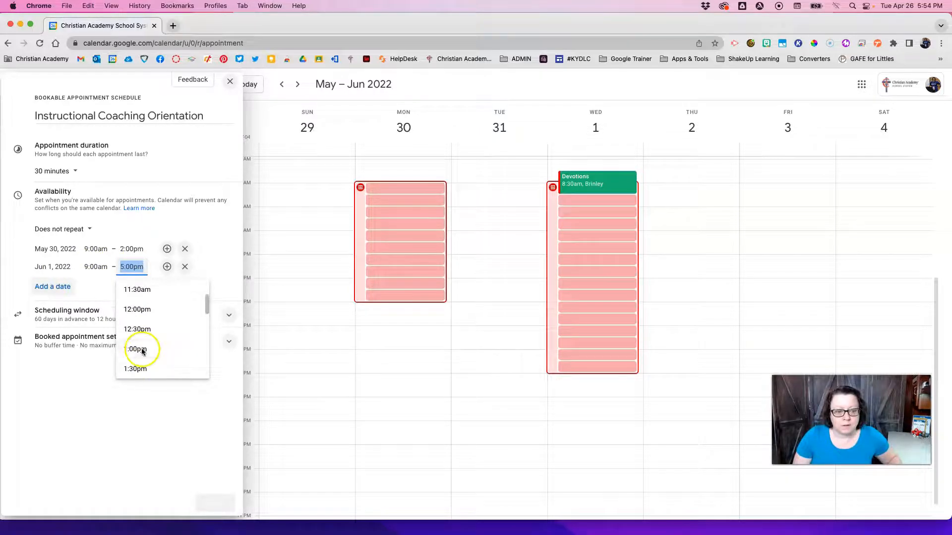
{"action": "left_click", "coordinate": [142, 355]}
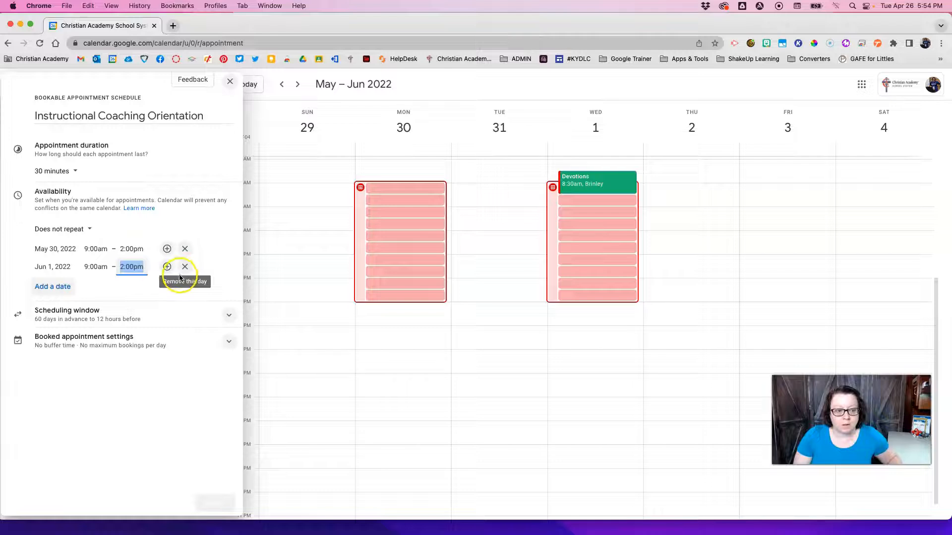
Turn off the minimum time before an appointment can be booked and add a 10-minute buffer between appointment slots
{"action": "left_click", "coordinate": [108, 317]}
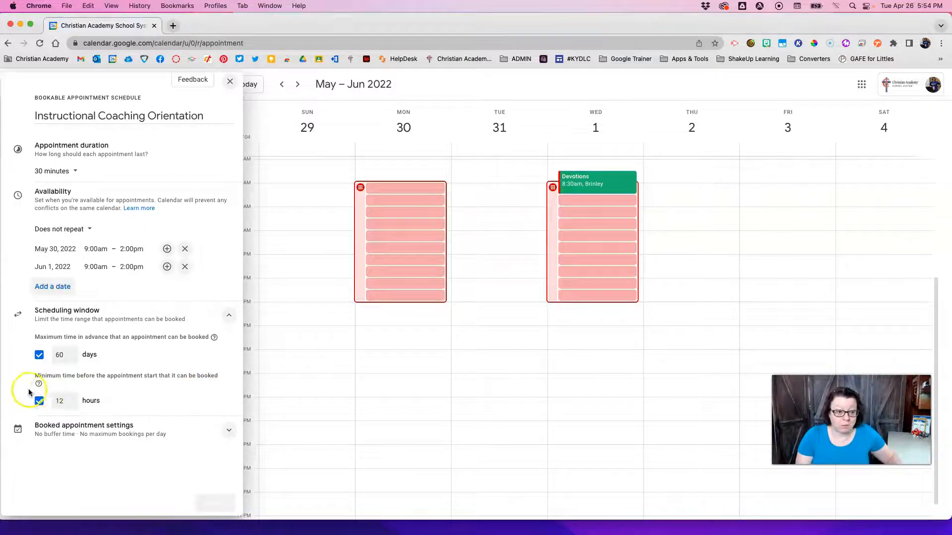
{"action": "left_click", "coordinate": [39, 400]}
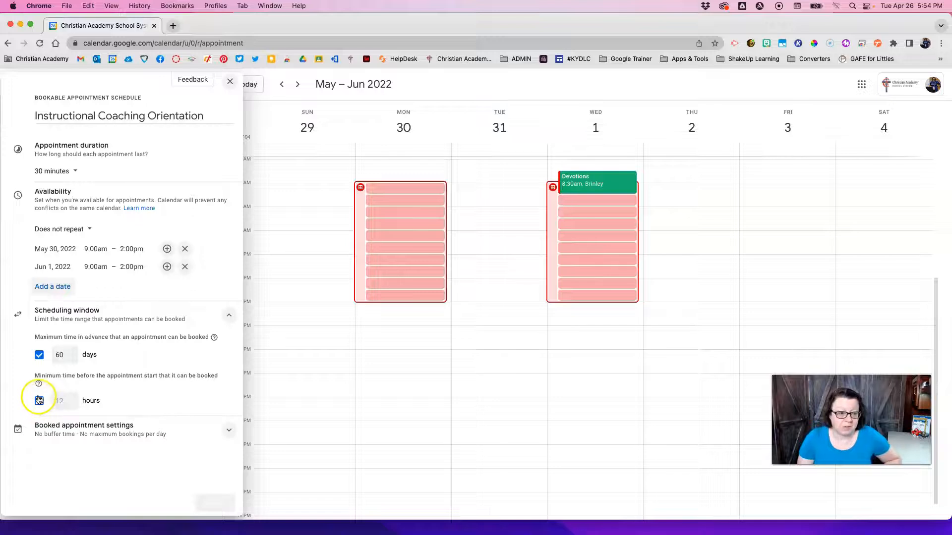
{"action": "left_click", "coordinate": [73, 435]}
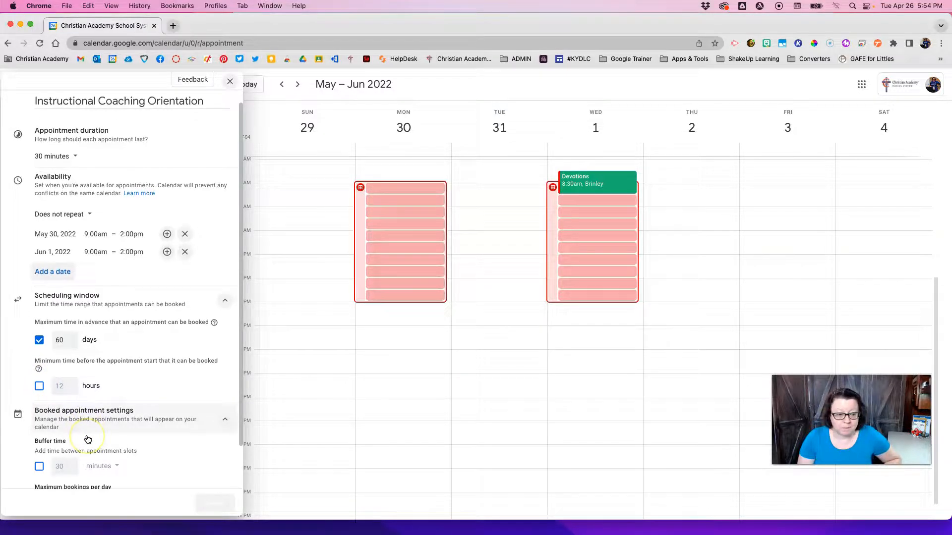
{"action": "scroll", "coordinate": [87, 440], "scroll_direction": "down", "scroll_amount": 2}
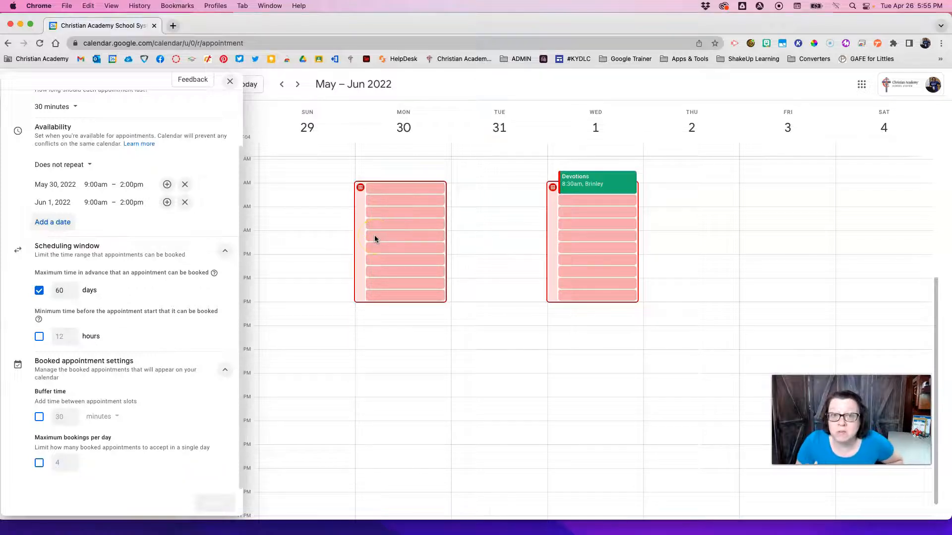
{"action": "left_click", "coordinate": [40, 418]}
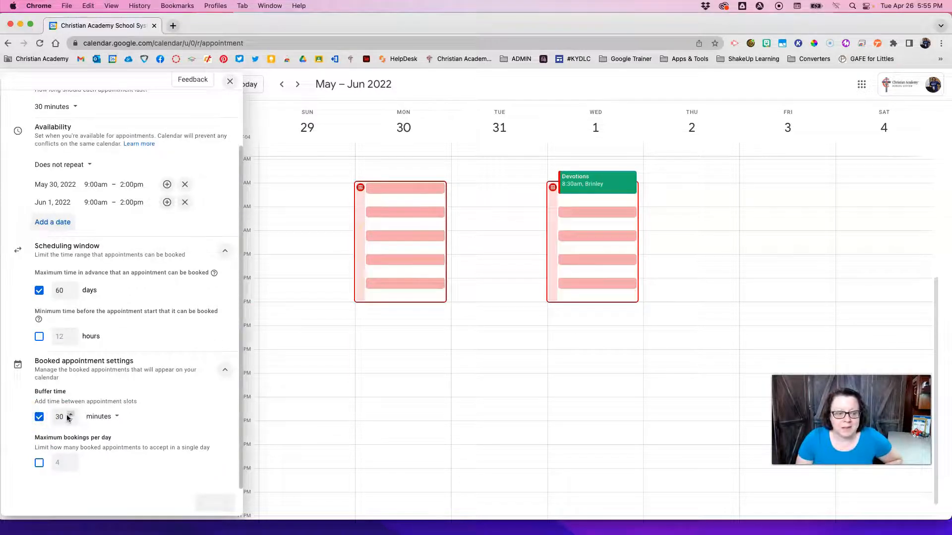
{"action": "double_click", "coordinate": [64, 417]}
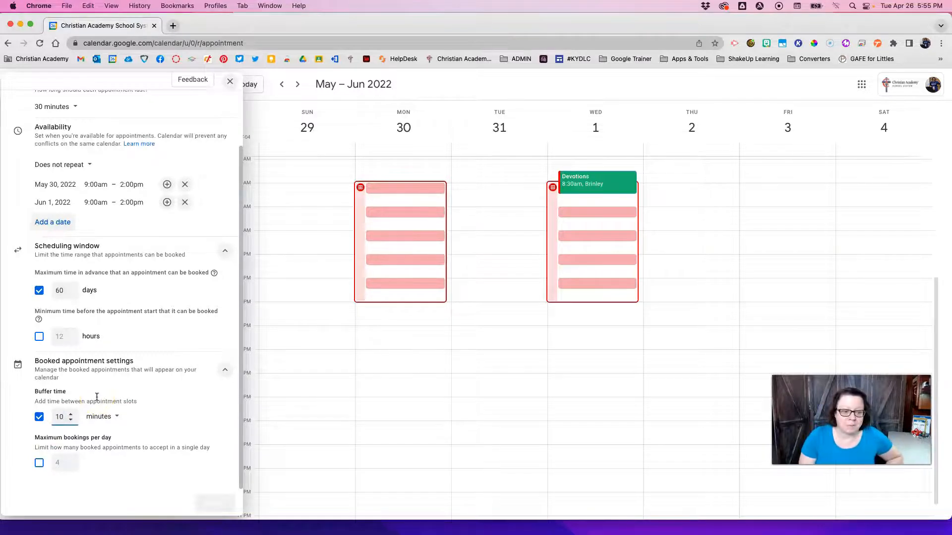
{"action": "left_click", "coordinate": [166, 410]}
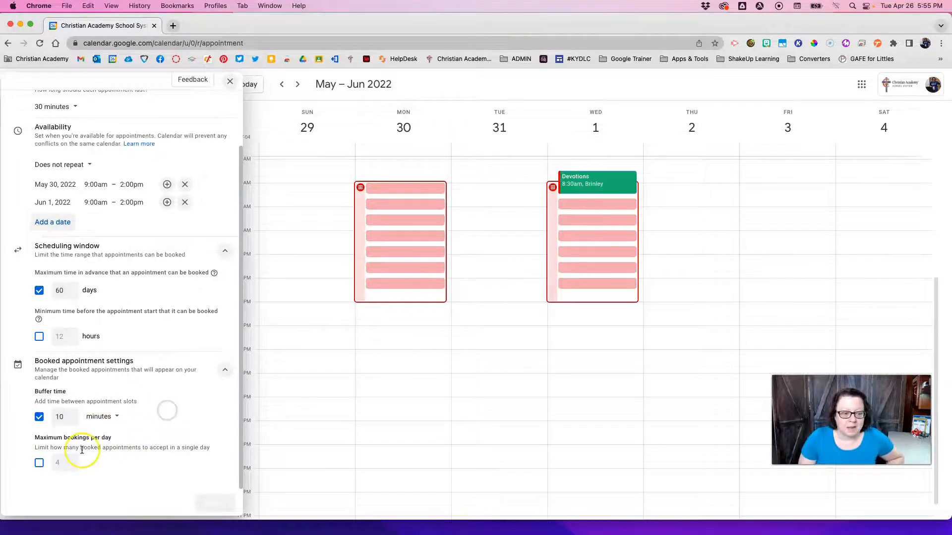
Limit the schedule to a maximum of 3 bookings per day and continue to the booking page details
{"action": "left_click", "coordinate": [39, 463]}
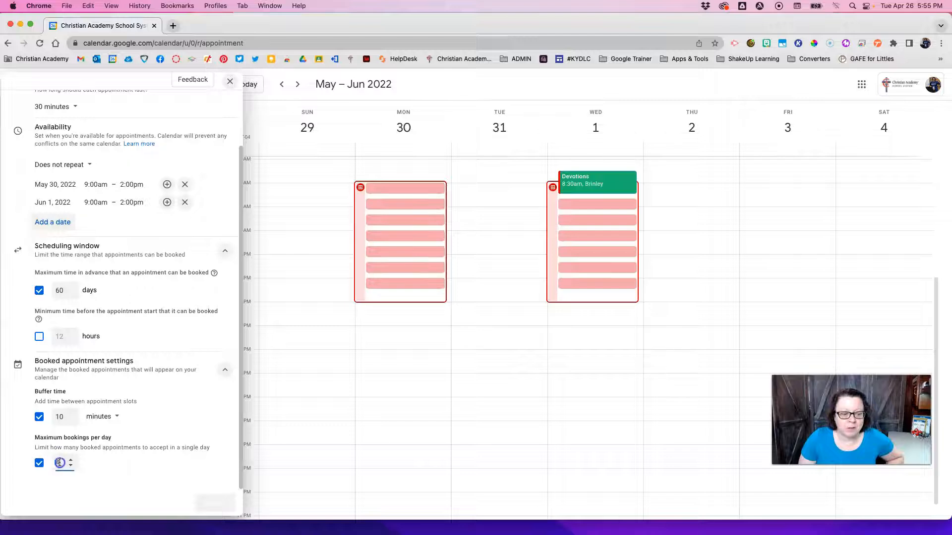
{"action": "type", "text": "3"}
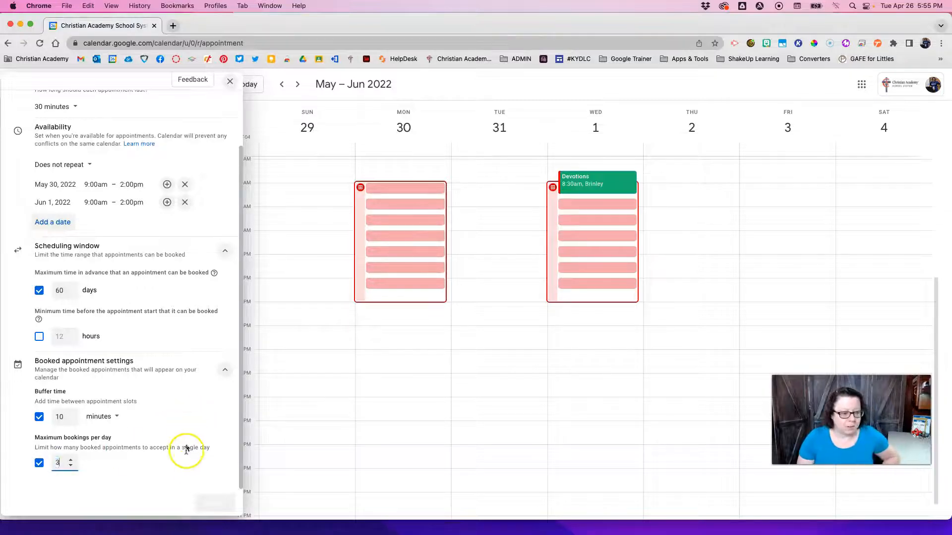
{"action": "left_click", "coordinate": [171, 472]}
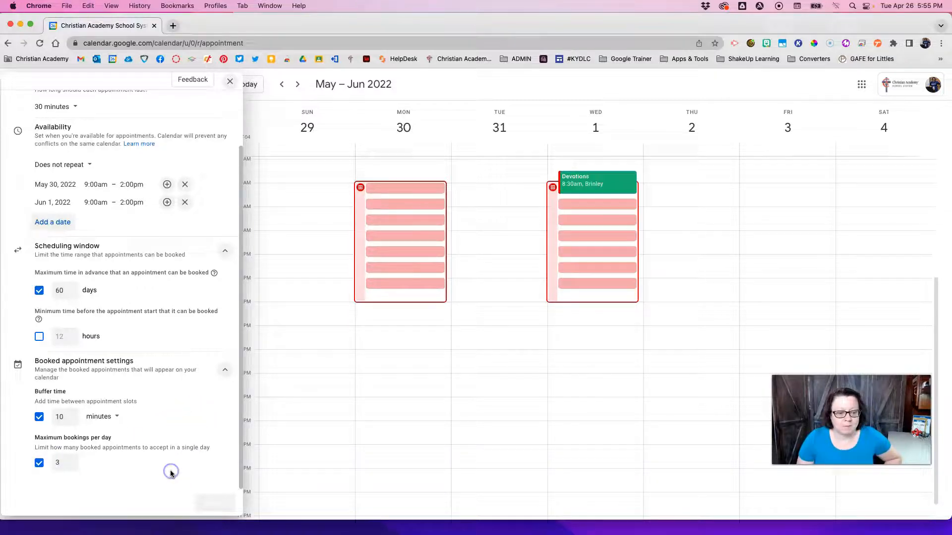
{"action": "left_click", "coordinate": [216, 507]}
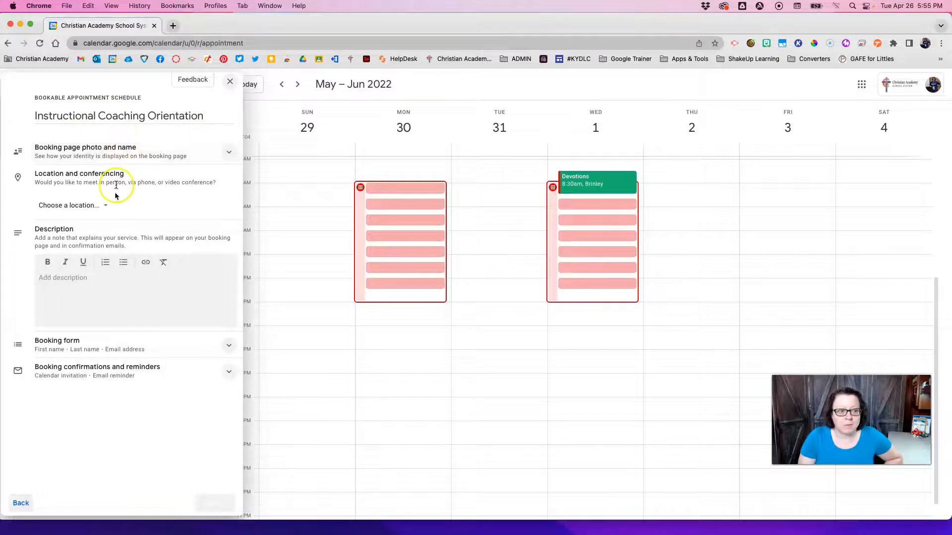
{"action": "left_click", "coordinate": [96, 206]}
{"action": "left_click", "coordinate": [97, 207]}
{"action": "left_click", "coordinate": [96, 207]}
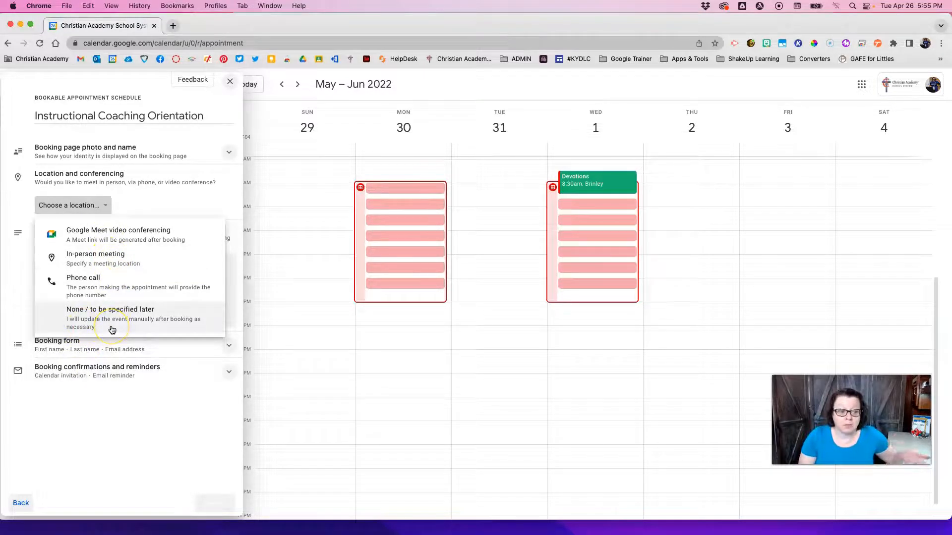
{"action": "left_click", "coordinate": [136, 199]}
Add the description "This meeting will be an introduction to the coaching process." and save the appointment schedule
{"action": "left_click", "coordinate": [83, 288]}
{"action": "type", "text": "Th"}
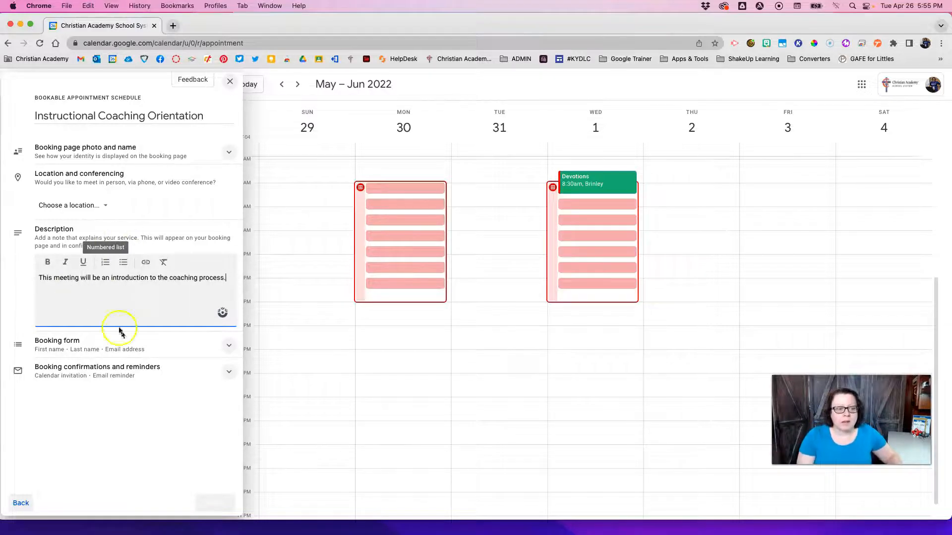
{"action": "left_click", "coordinate": [229, 345]}
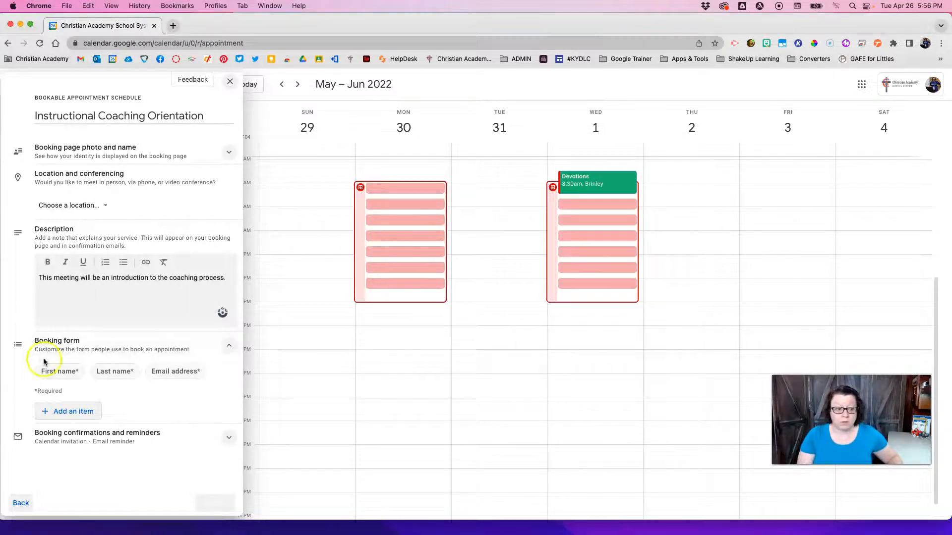
{"action": "left_click", "coordinate": [214, 505]}
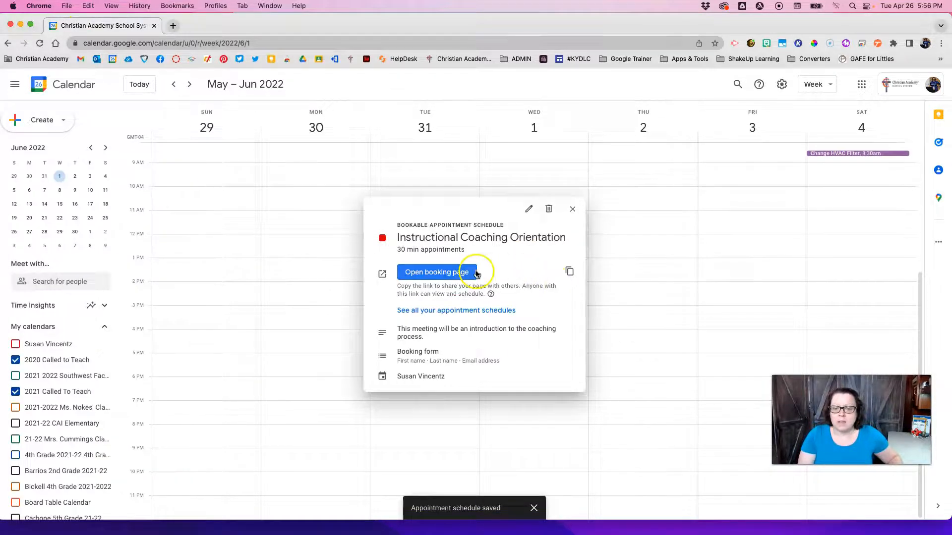
Copy the booking page link, and open the booking page to show the available times from May 30, 2022
{"action": "left_click", "coordinate": [572, 273]}
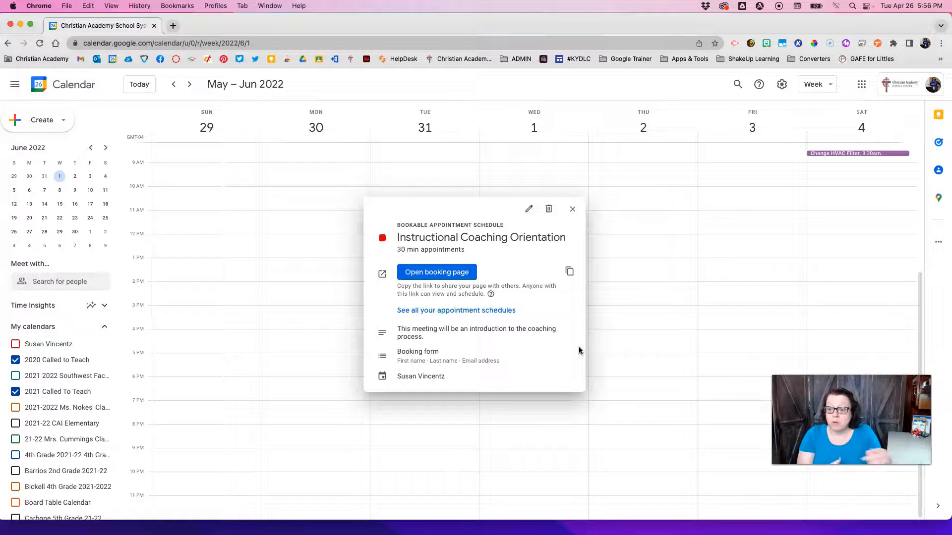
{"action": "left_click", "coordinate": [433, 273]}
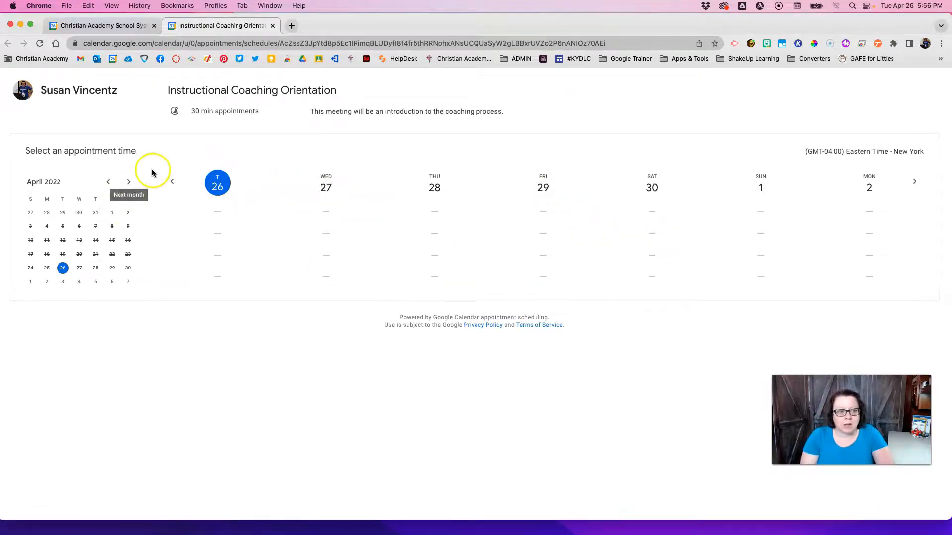
{"action": "left_click", "coordinate": [128, 182]}
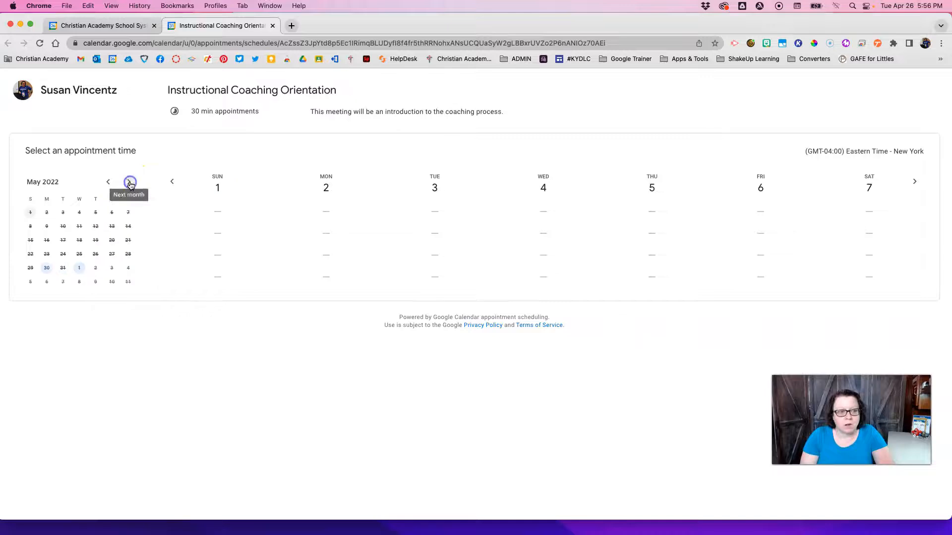
{"action": "left_click", "coordinate": [47, 272]}
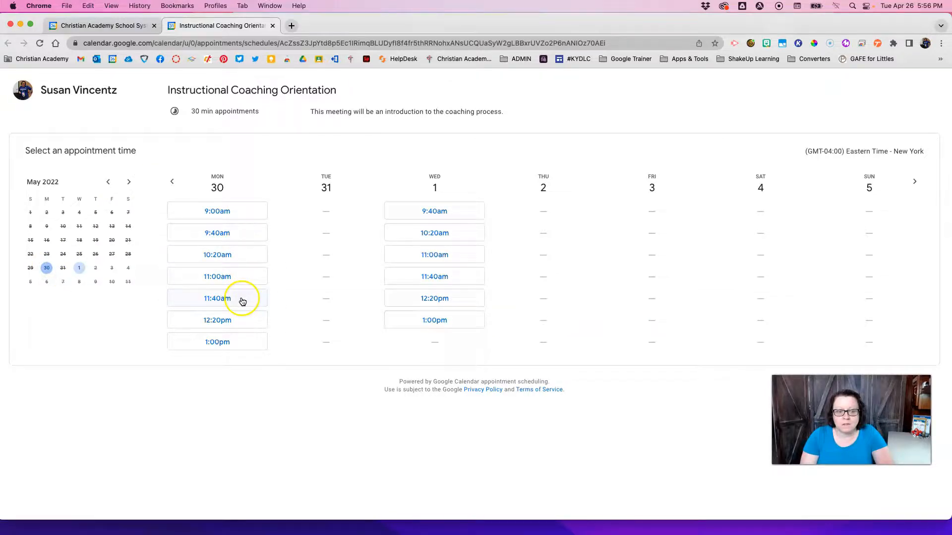
Book the 11:00am appointment on Wednesday, June 1 with the prefilled contact details and dismiss the confirmation
{"action": "left_click", "coordinate": [440, 256]}
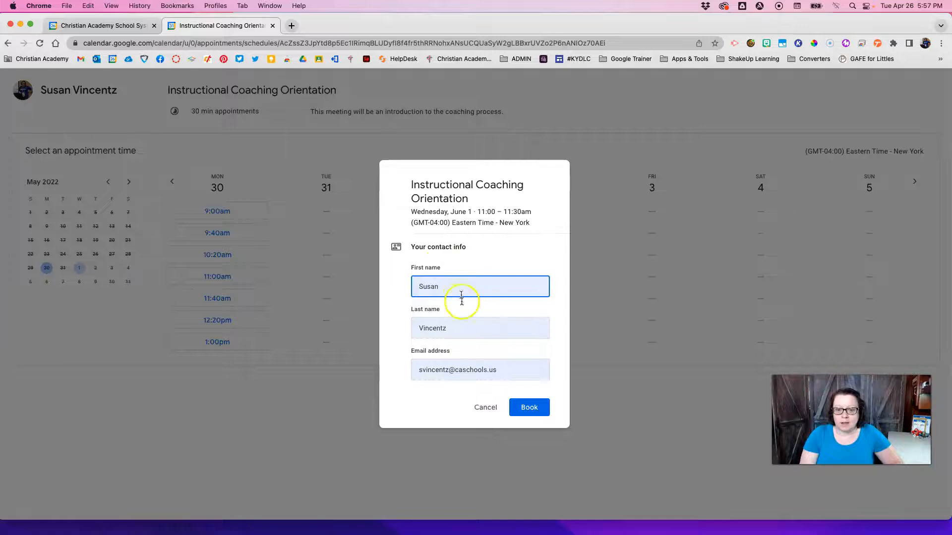
{"action": "left_click", "coordinate": [526, 410]}
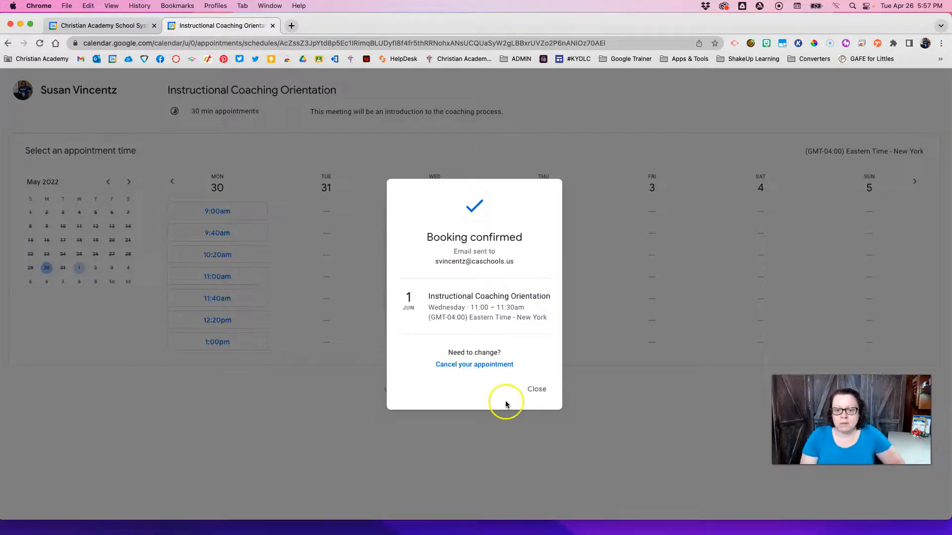
{"action": "left_click", "coordinate": [534, 391]}
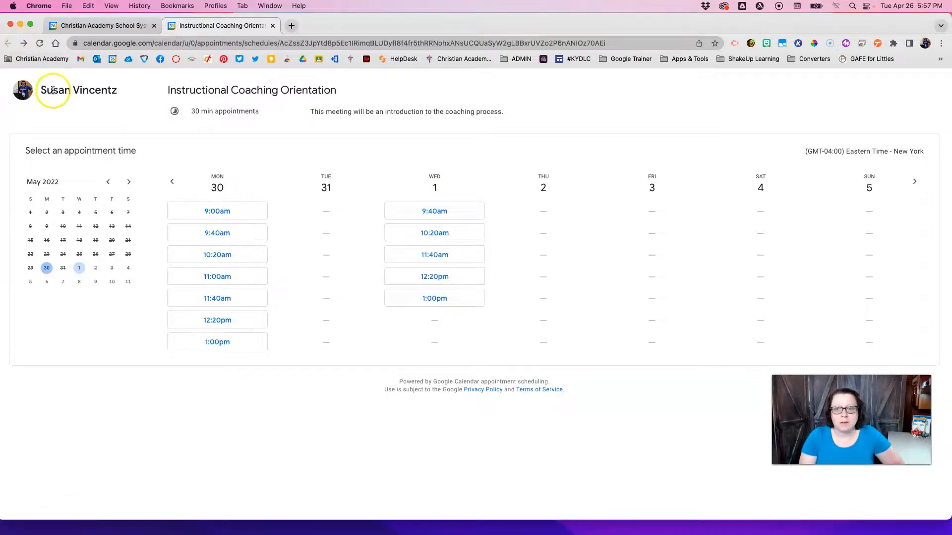
Reload the calendar and check the week of May 29 to June 4 for the booked appointment, returning to the booking page
{"action": "left_click", "coordinate": [130, 27]}
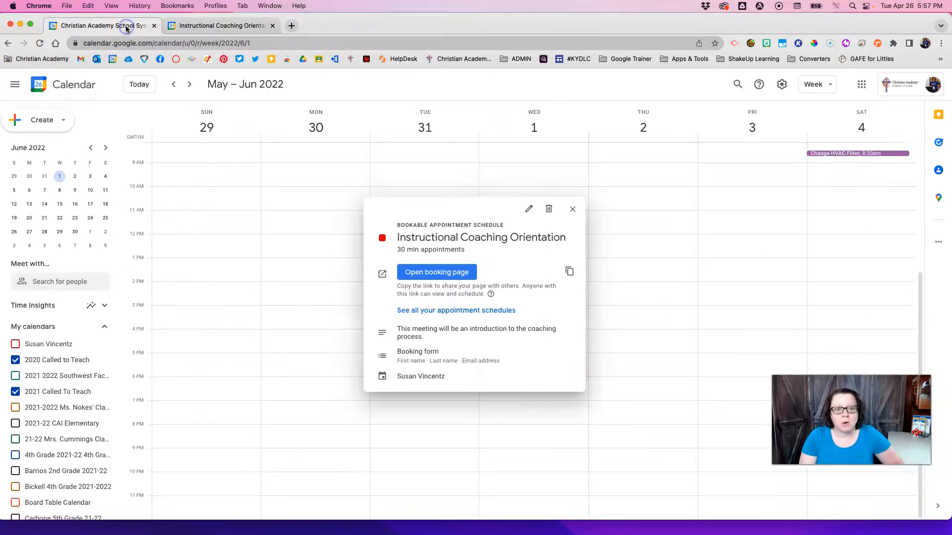
{"action": "left_click", "coordinate": [574, 210]}
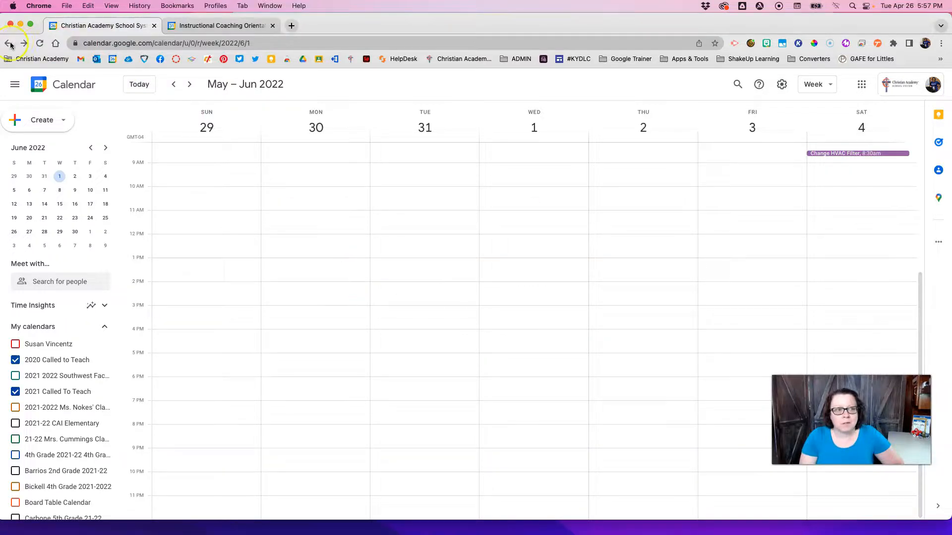
{"action": "left_click", "coordinate": [39, 43]}
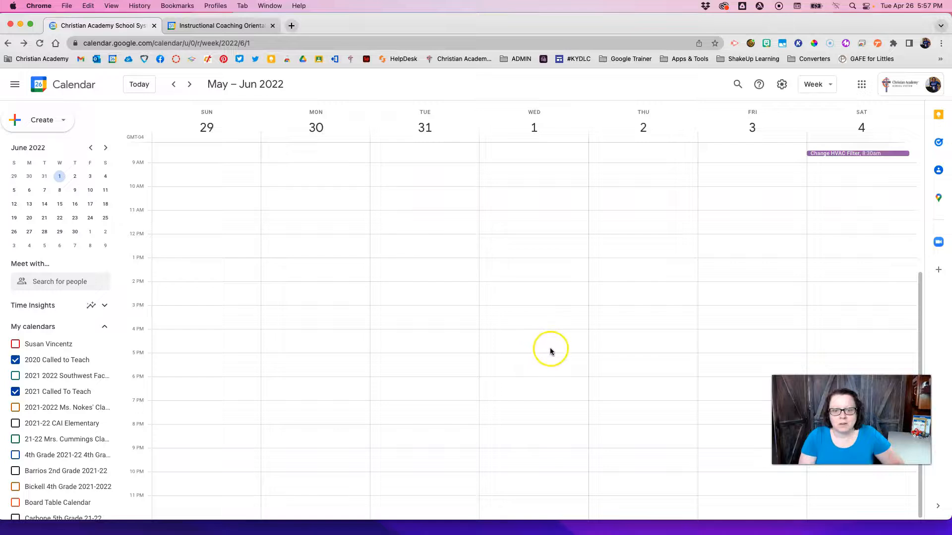
{"action": "scroll", "coordinate": [544, 226], "scroll_direction": "up", "scroll_amount": 4}
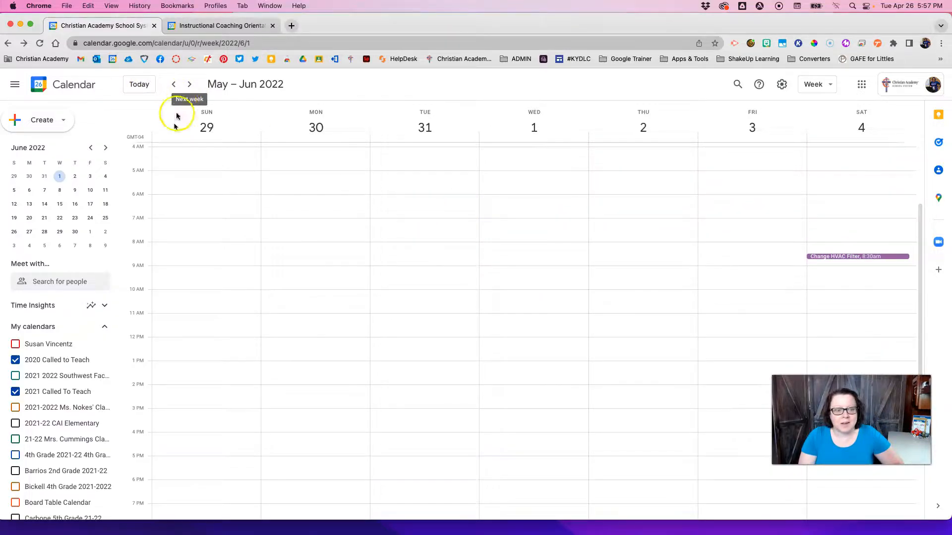
{"action": "left_click", "coordinate": [173, 84]}
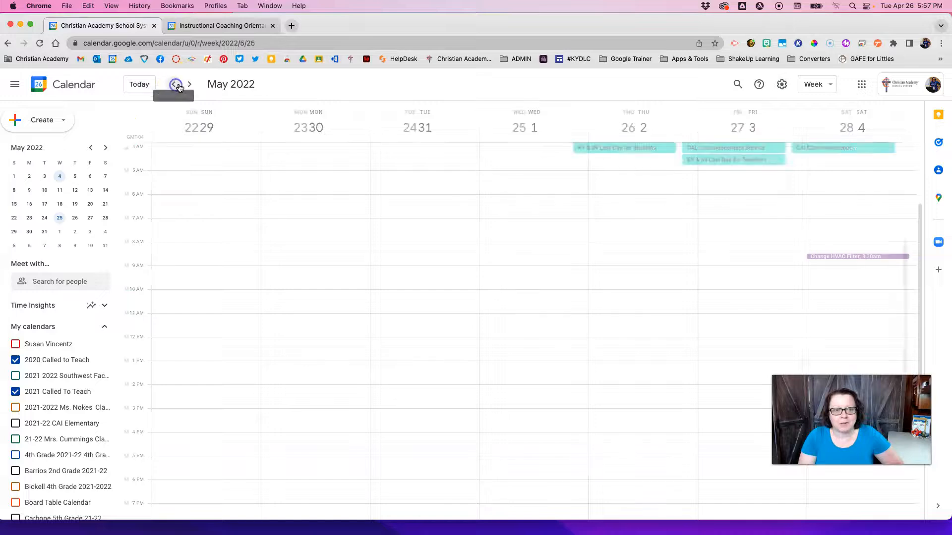
{"action": "left_click", "coordinate": [189, 84]}
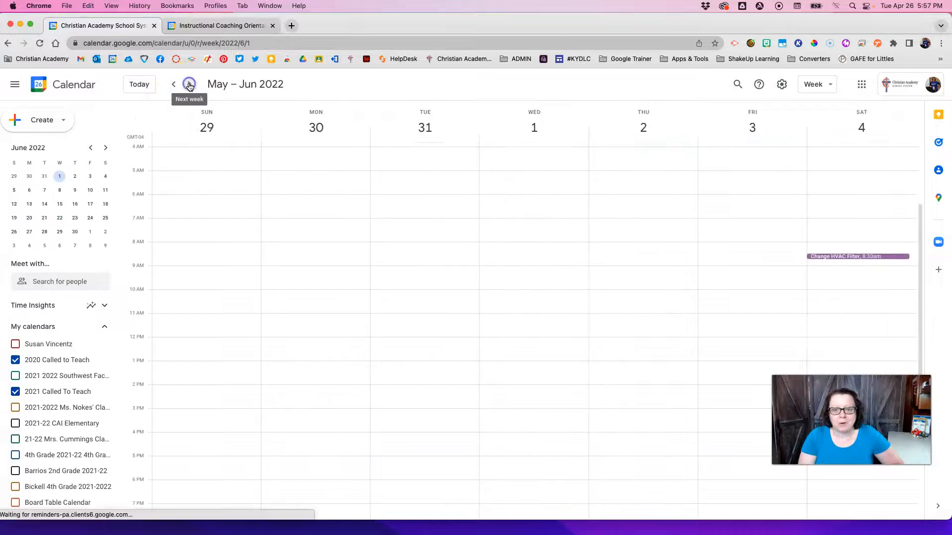
{"action": "left_click", "coordinate": [207, 26]}
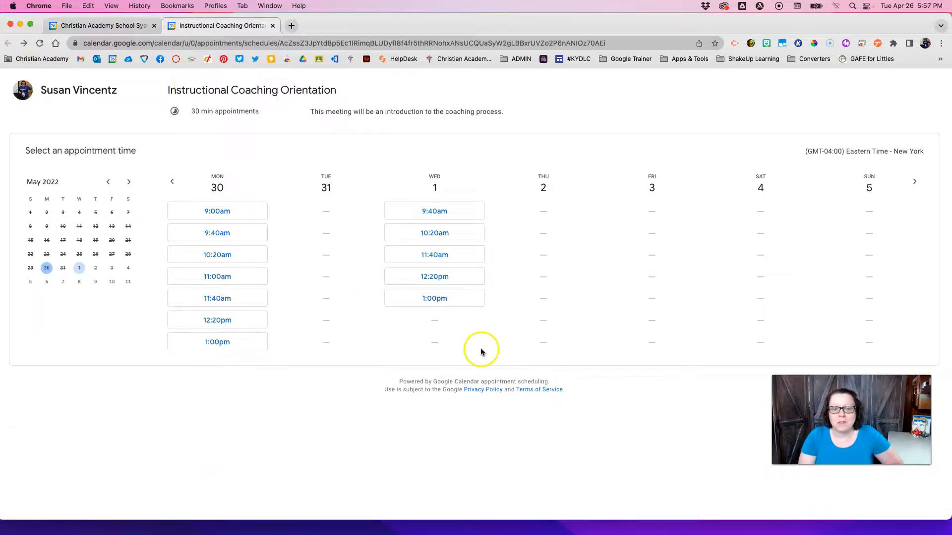